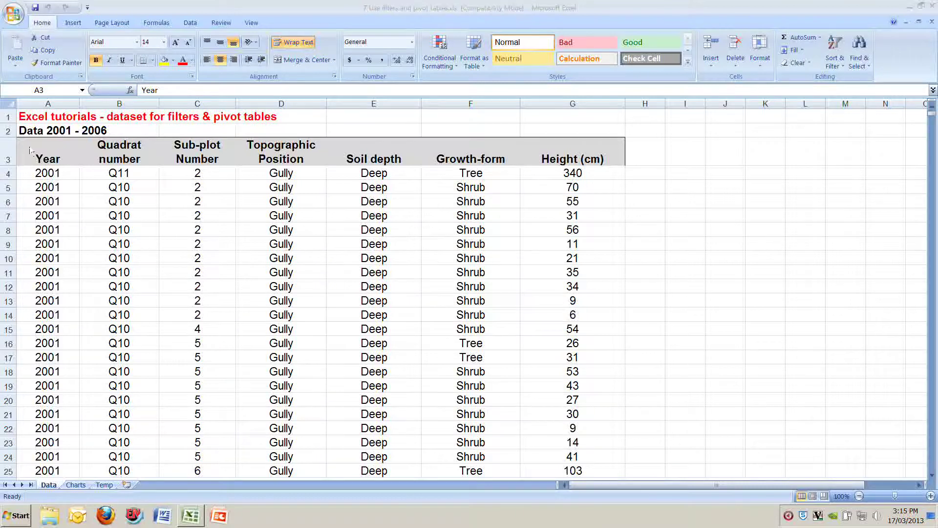
Jump from the Year heading to the dataset's last record at row 20845.
click(42, 155)
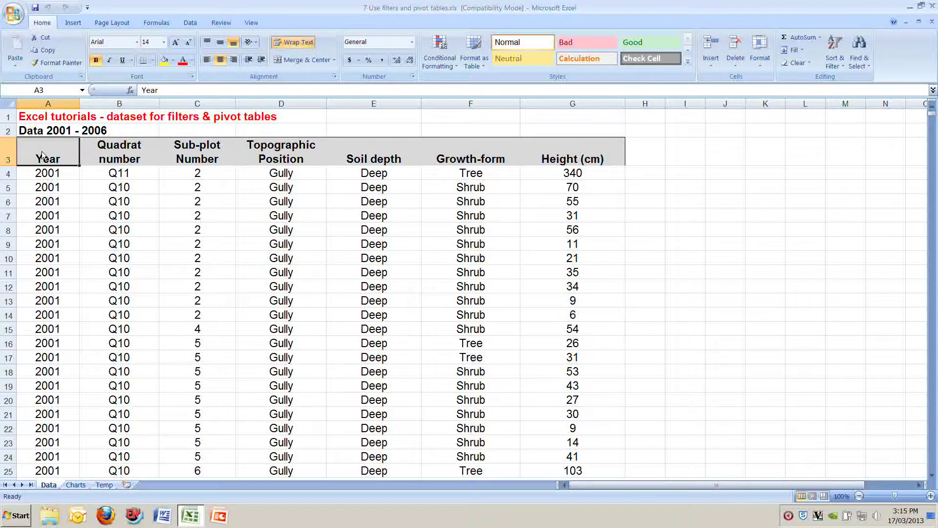
key(ctrl+Down)
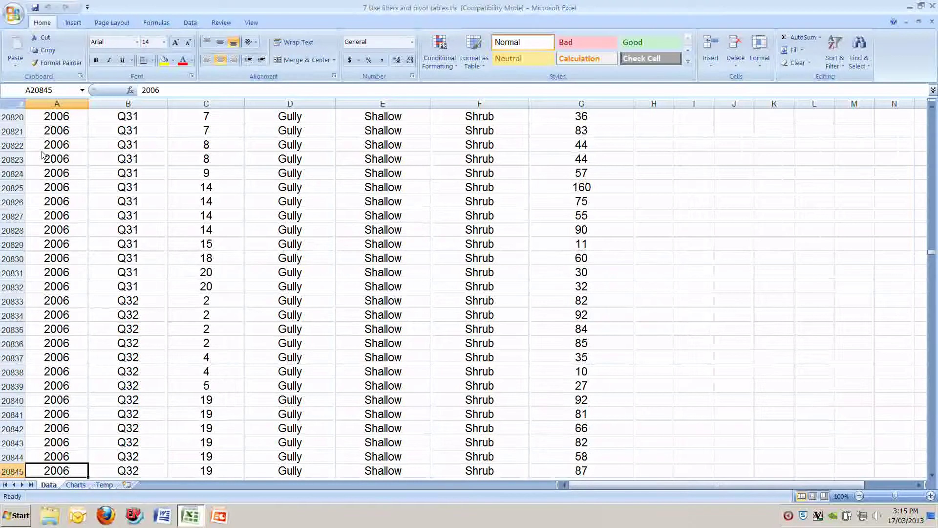
Return to the top of the data and inspect the Gully line in the Trees chart.
key(ctrl+Up)
key(ctrl+Up)
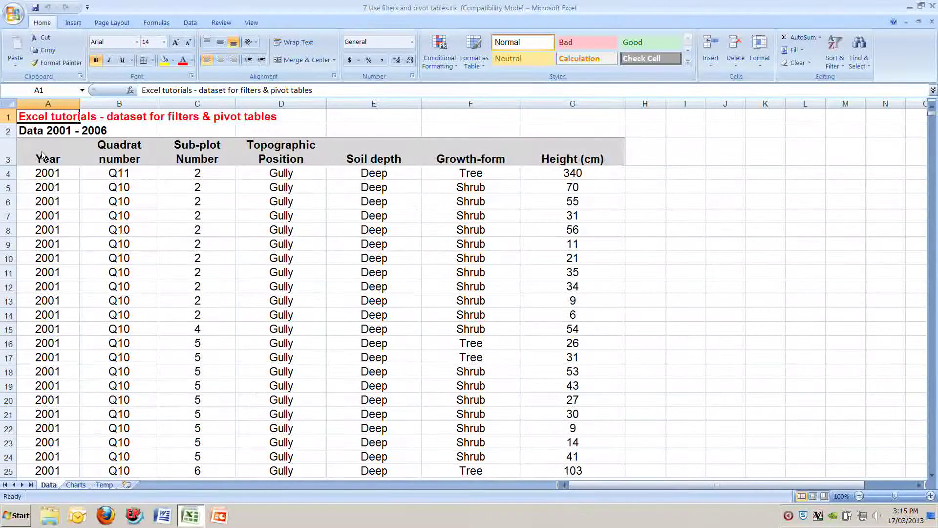
click(76, 485)
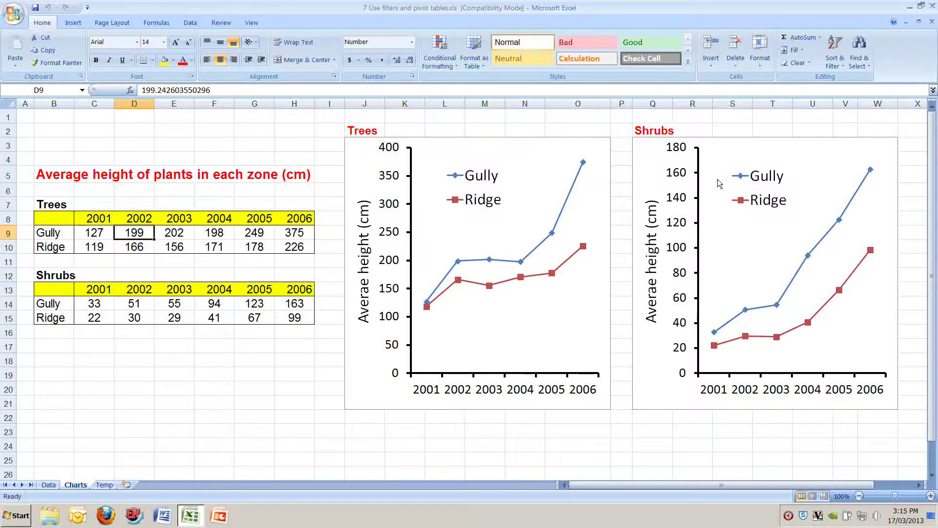
click(480, 260)
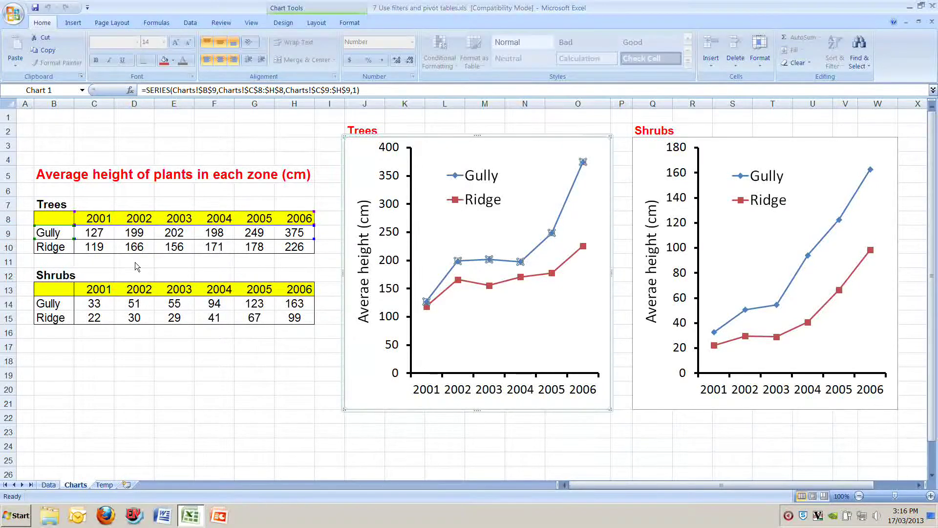
click(135, 262)
click(51, 484)
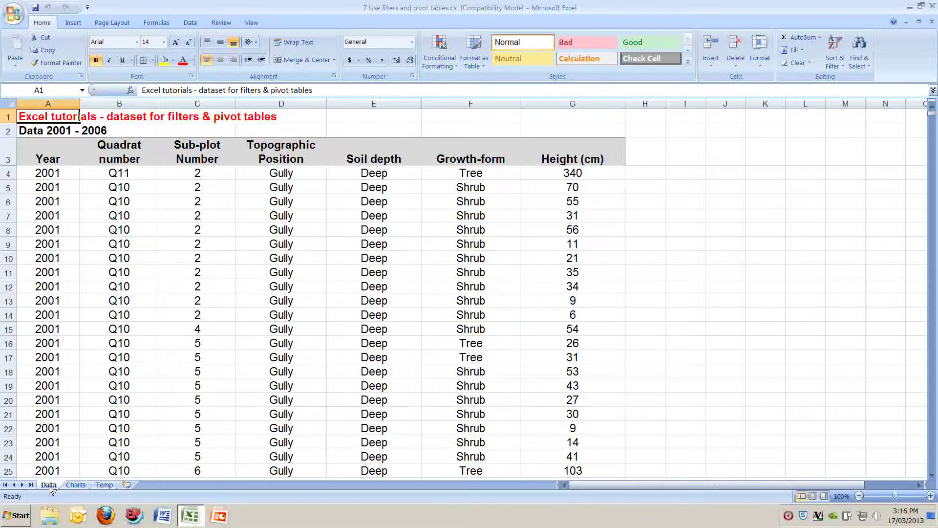
Select the Trees summary table B8:H10 on the Charts sheet.
click(76, 485)
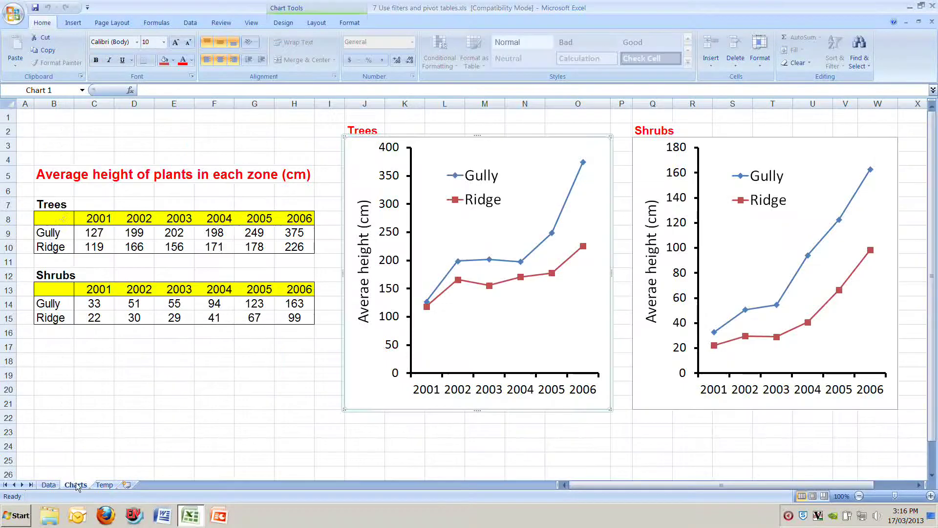
drag(57, 219, 291, 254)
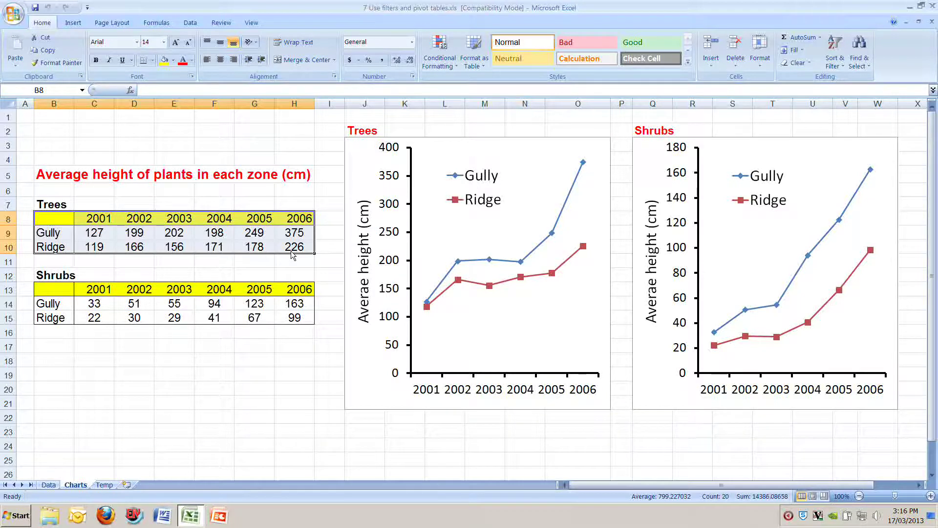
click(94, 402)
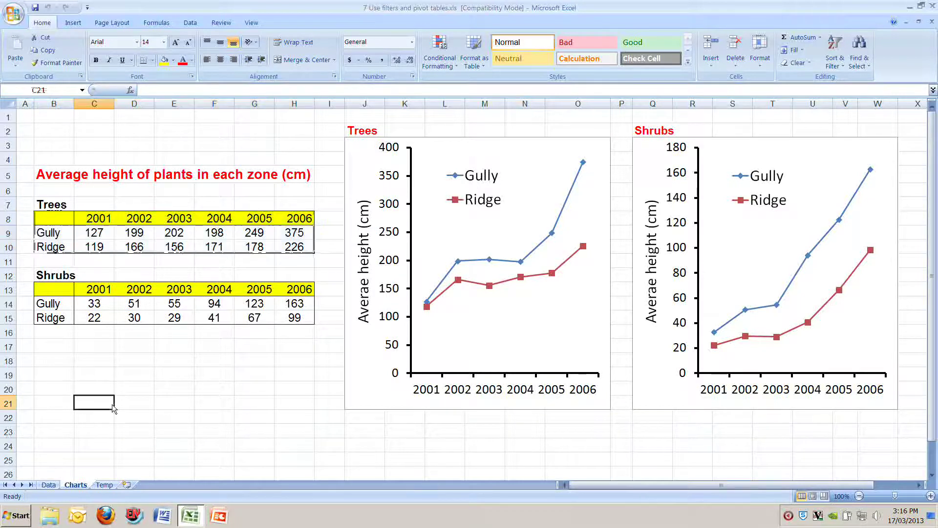
click(49, 485)
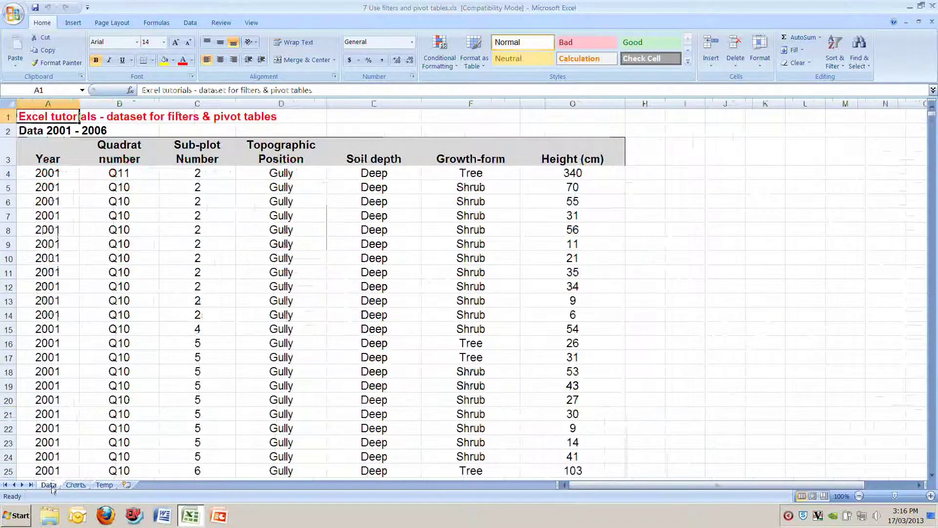
key(ctrl+Page_Up)
drag(39, 218, 305, 250)
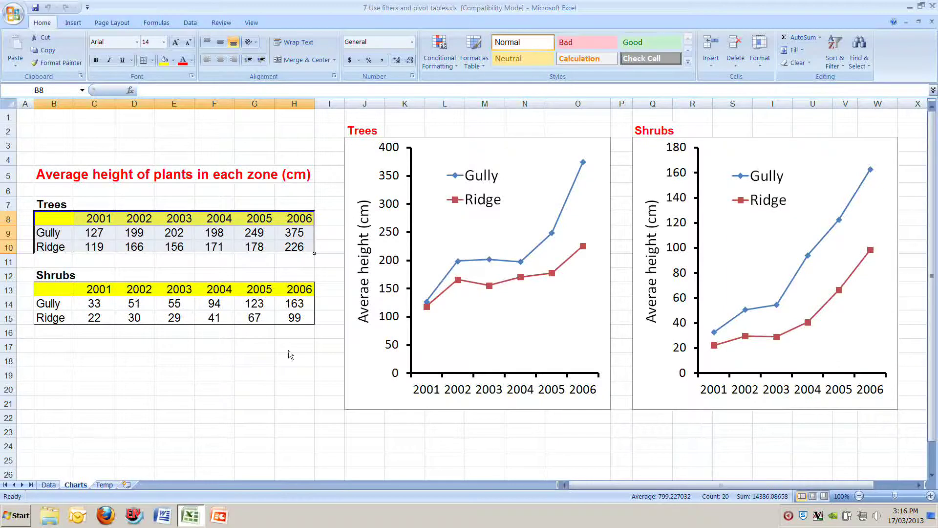
Select the Data sheet range A3:G20845, from the Year heading to the last record.
click(54, 485)
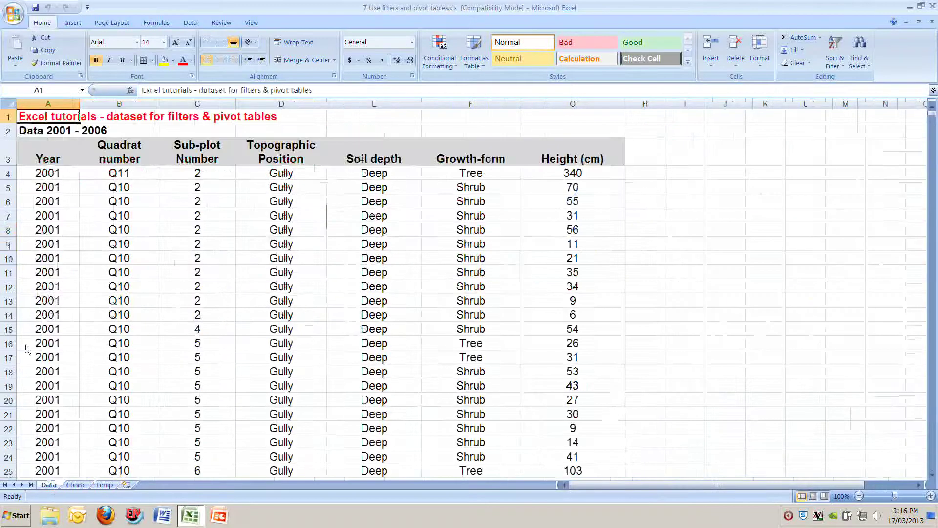
click(47, 159)
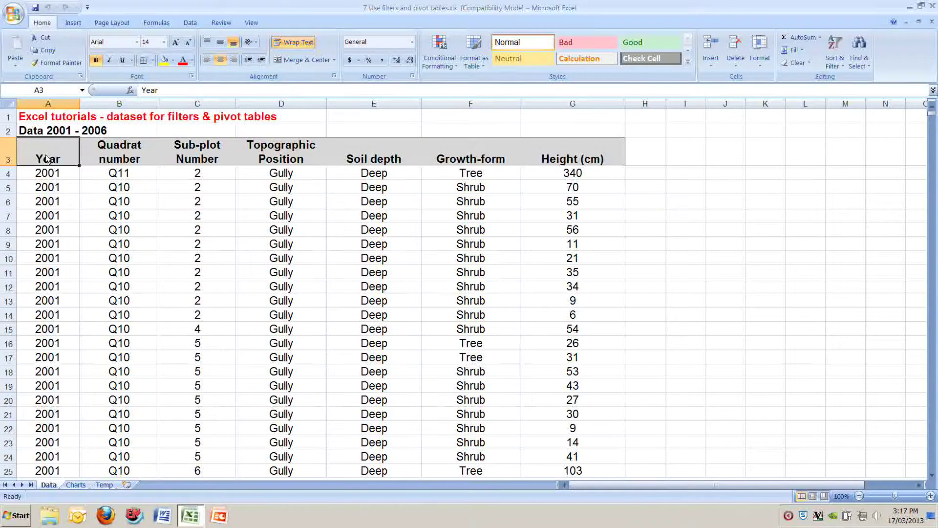
key(ctrl+shift+Down)
key(ctrl+shift+Right)
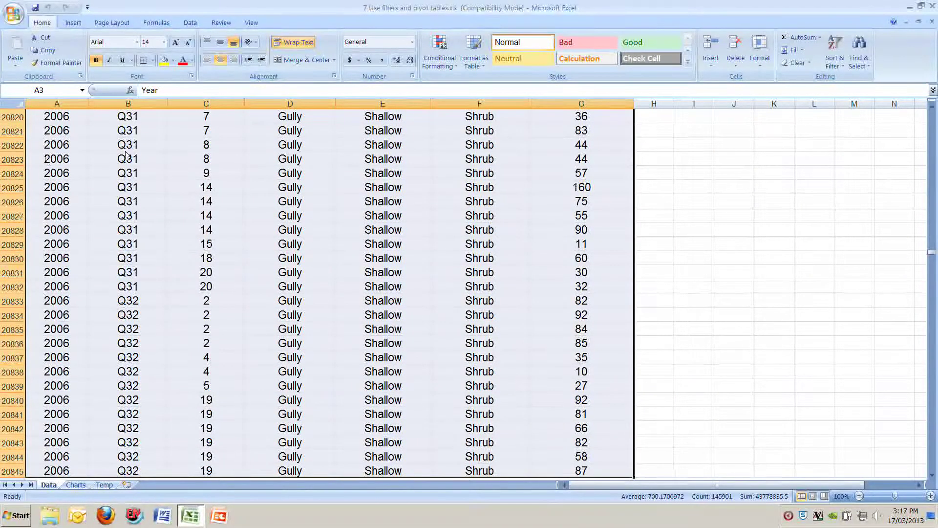
click(69, 24)
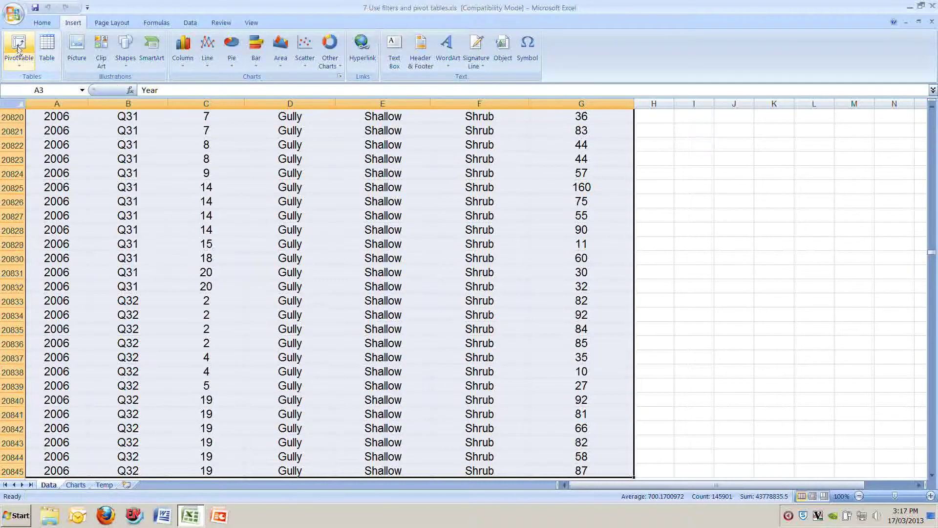
Insert a PivotTable from Data!$A$3:$G$20845 on a new worksheet.
click(17, 48)
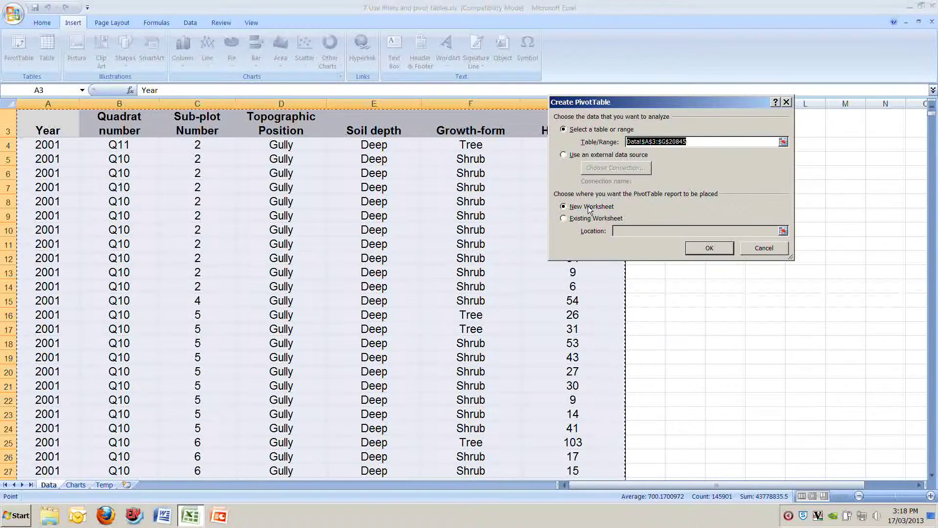
click(711, 247)
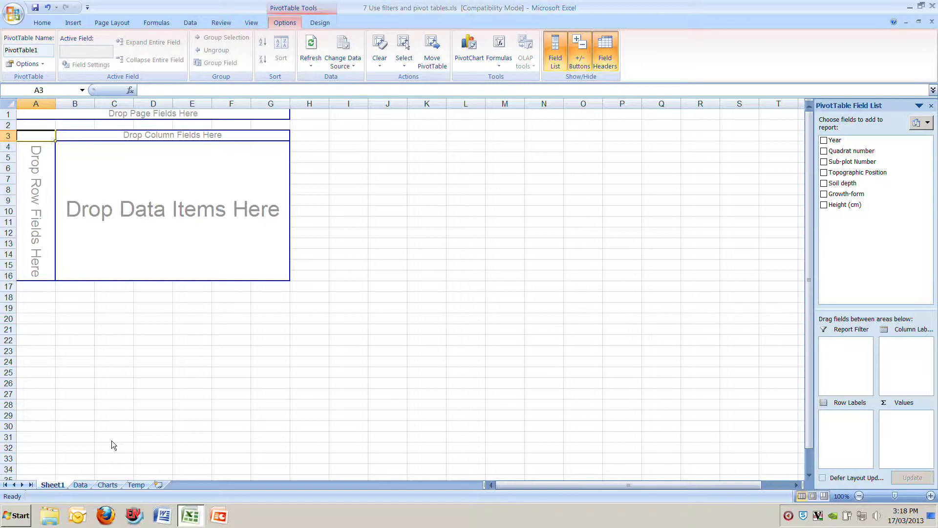
Examine the Trees table's 2001–2006 year row, Gully/Ridge labels and unrounded Gully averages for 2002–2004.
click(108, 485)
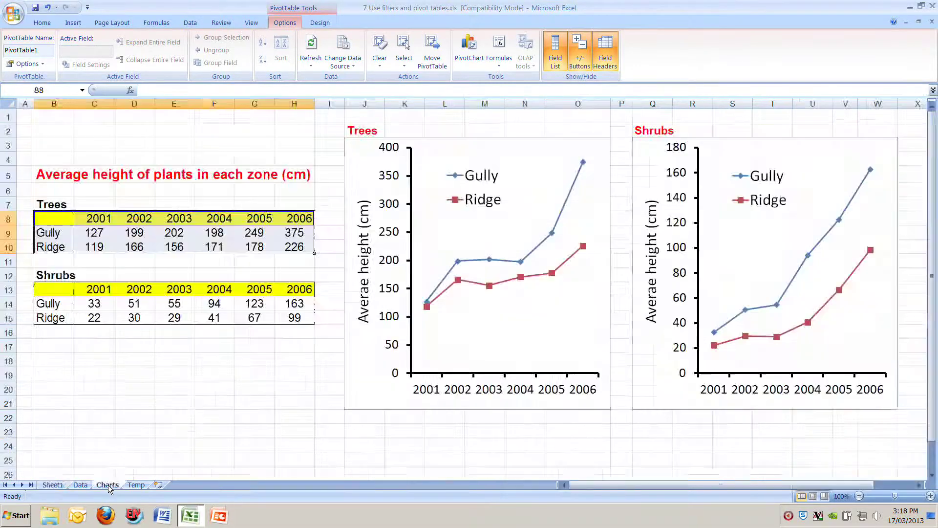
click(63, 223)
drag(64, 223, 288, 248)
drag(95, 219, 299, 219)
drag(48, 238, 55, 249)
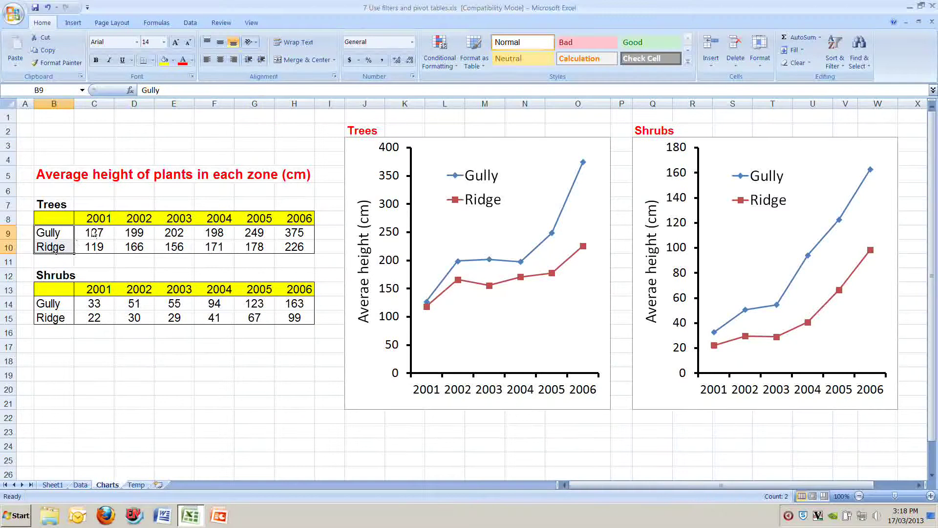
click(128, 237)
click(168, 236)
click(203, 236)
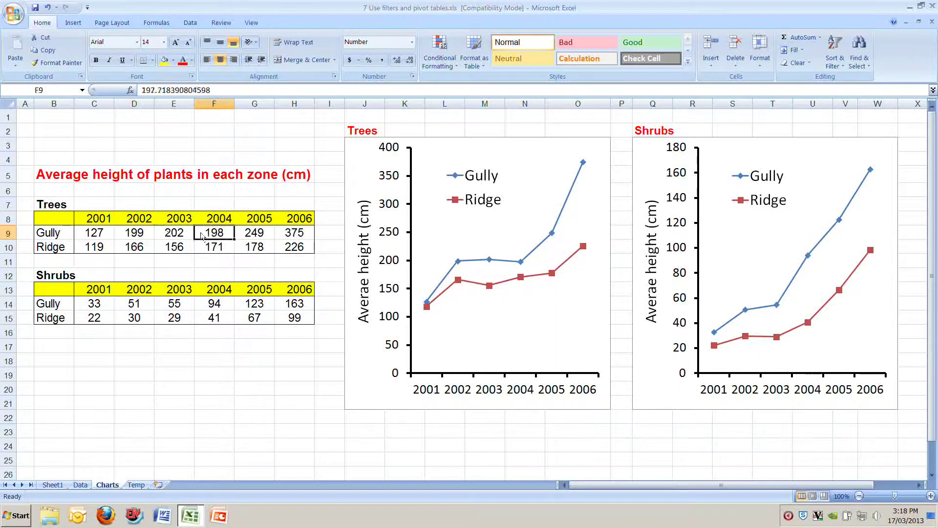
On Sheet1, put Year in the pivot's Column Labels, giving 2001–2006 plus Grand Total.
click(51, 485)
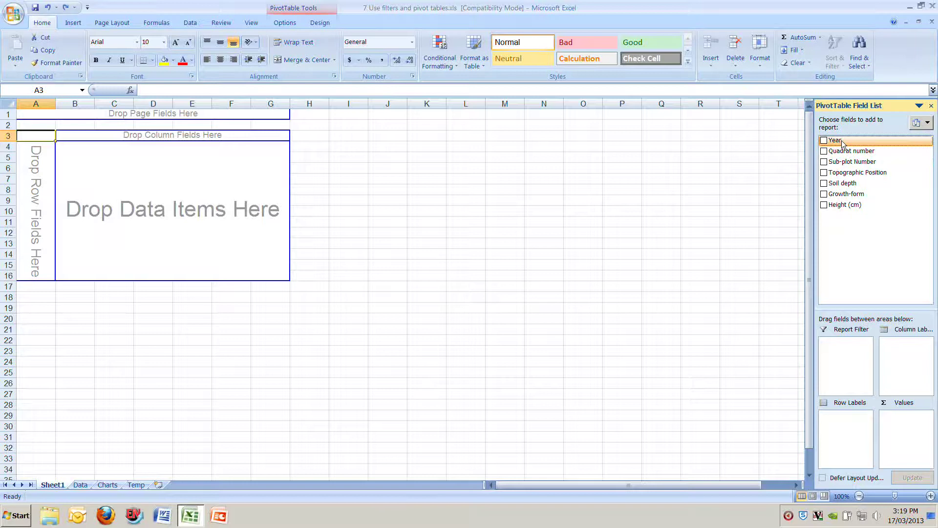
drag(841, 140, 235, 138)
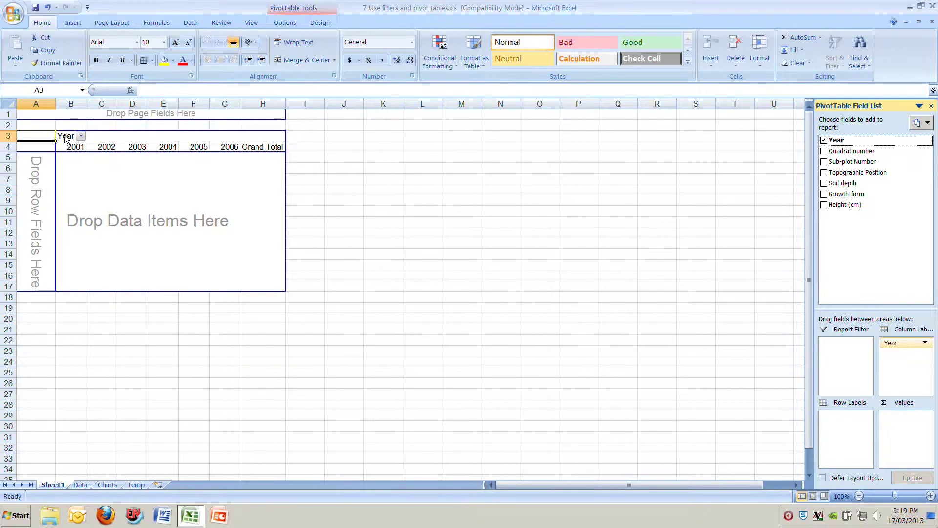
drag(66, 138, 895, 165)
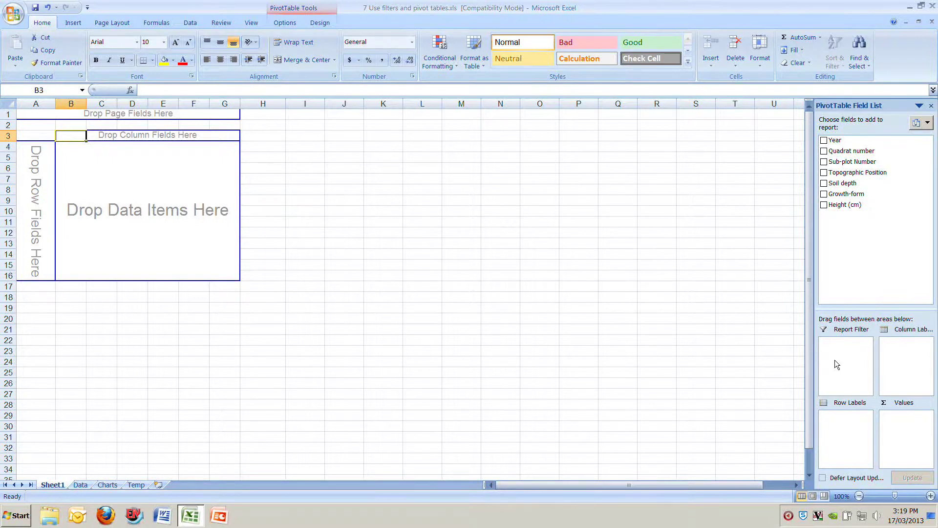
click(924, 371)
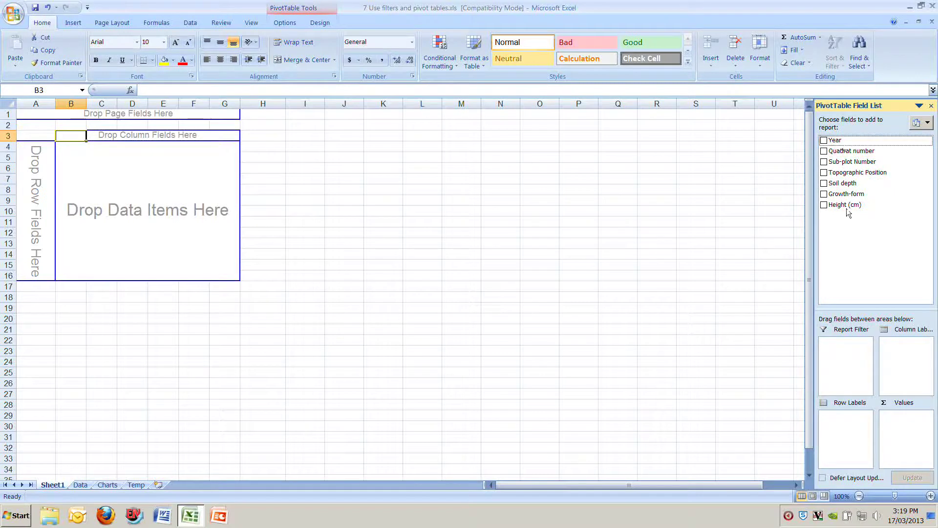
drag(897, 345, 893, 346)
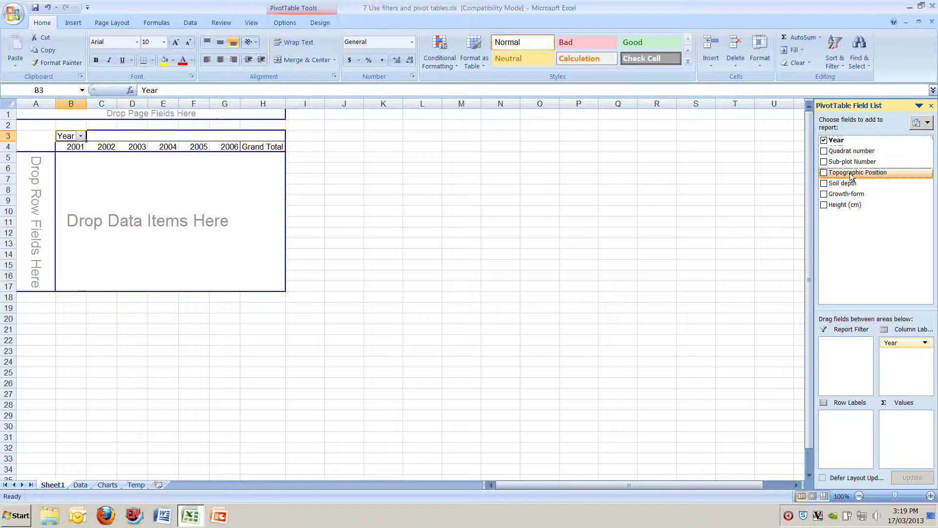
Add Topographic Position as row labels and Sum of Height (cm) as pivot values.
drag(851, 178, 844, 428)
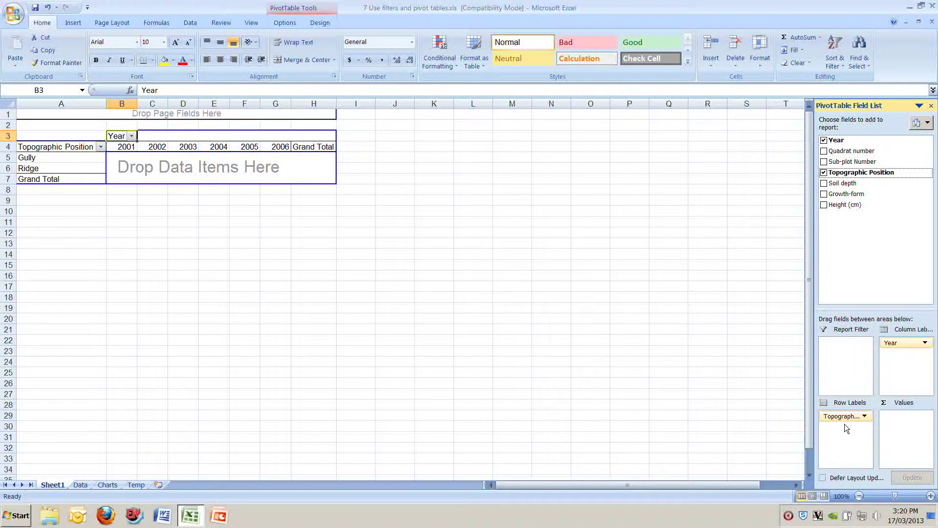
click(851, 206)
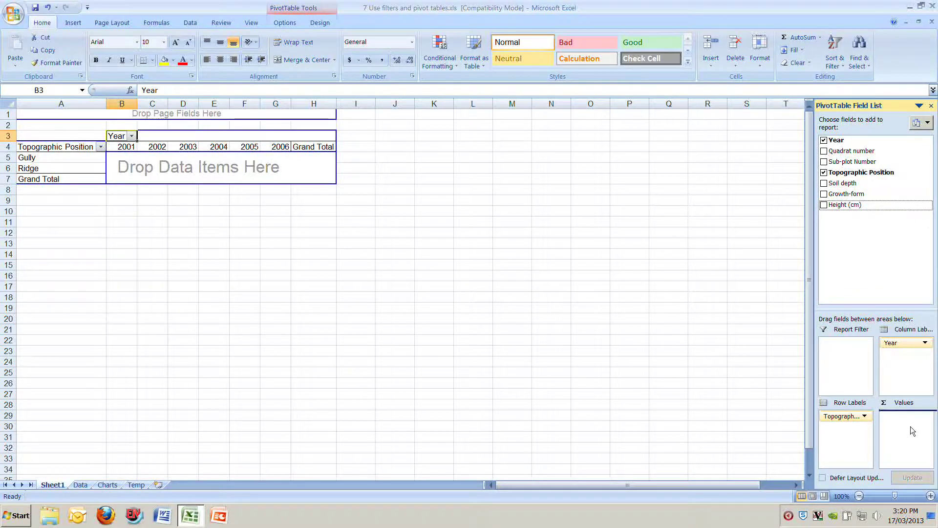
drag(911, 426, 910, 427)
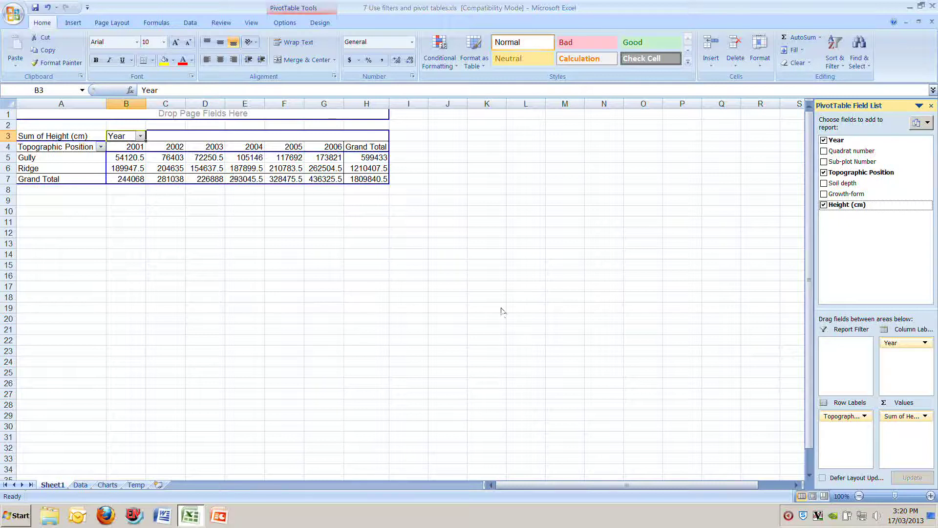
click(926, 417)
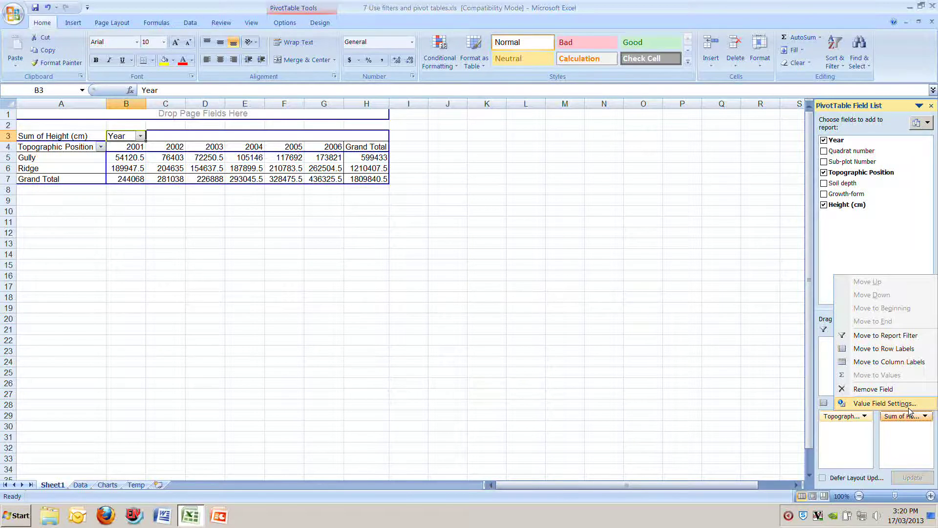
Change the Height (cm) value field to summarise by Average instead of Sum.
click(906, 405)
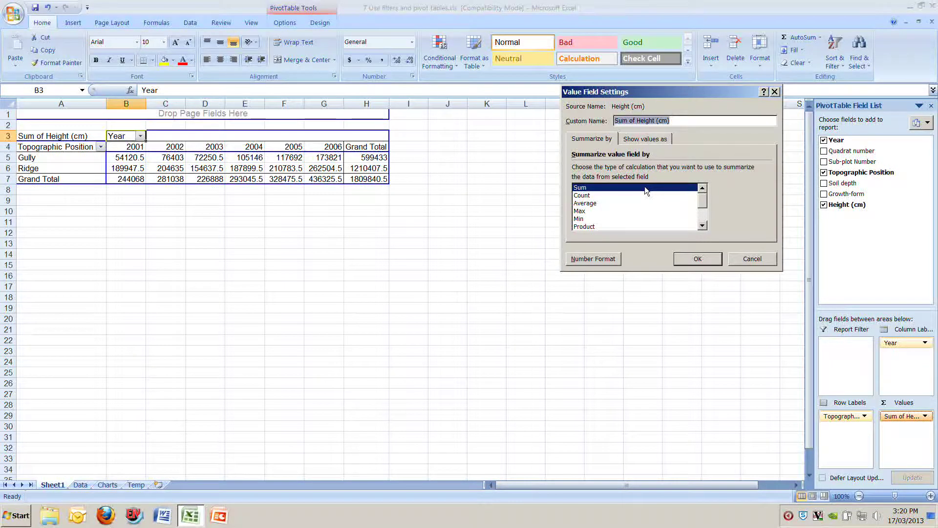
click(591, 205)
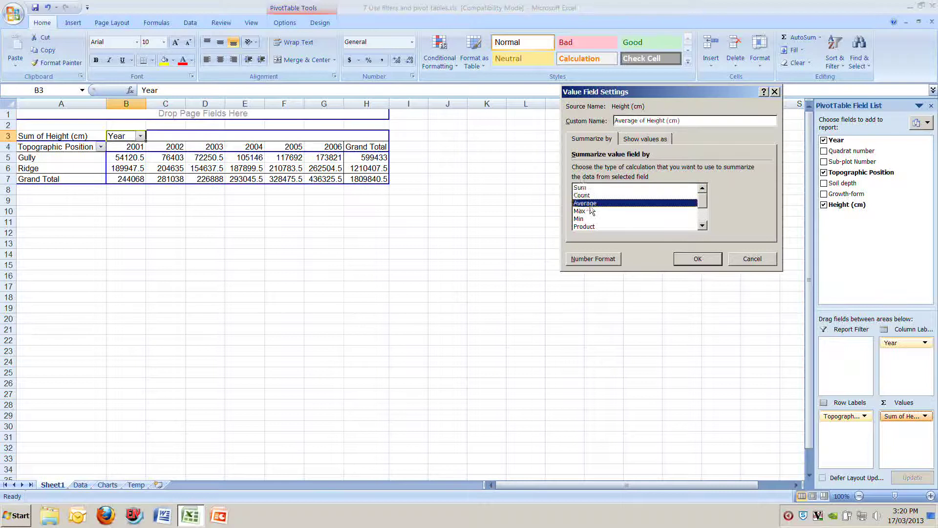
click(703, 259)
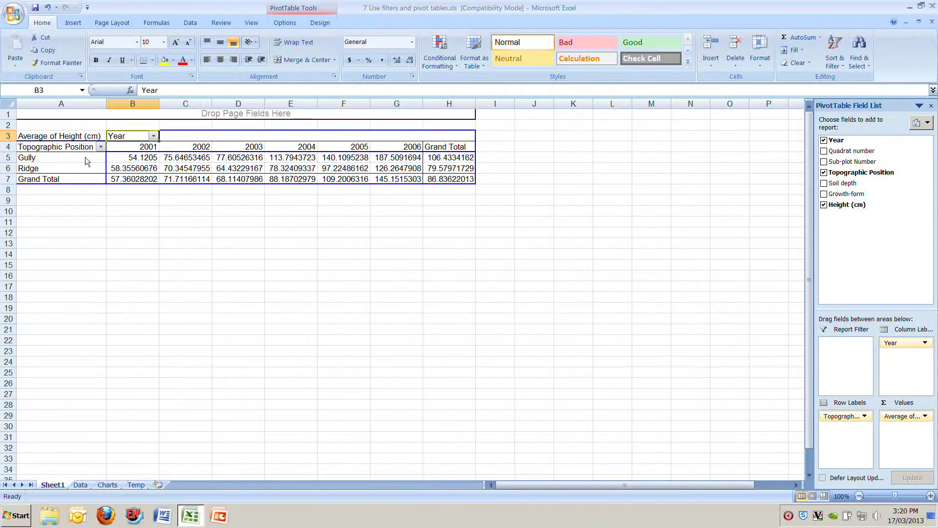
mouse_move(136, 161)
Reduce the averages in B5:H7 to whole numbers with repeated Decrease Decimal.
click(127, 162)
drag(127, 162, 462, 186)
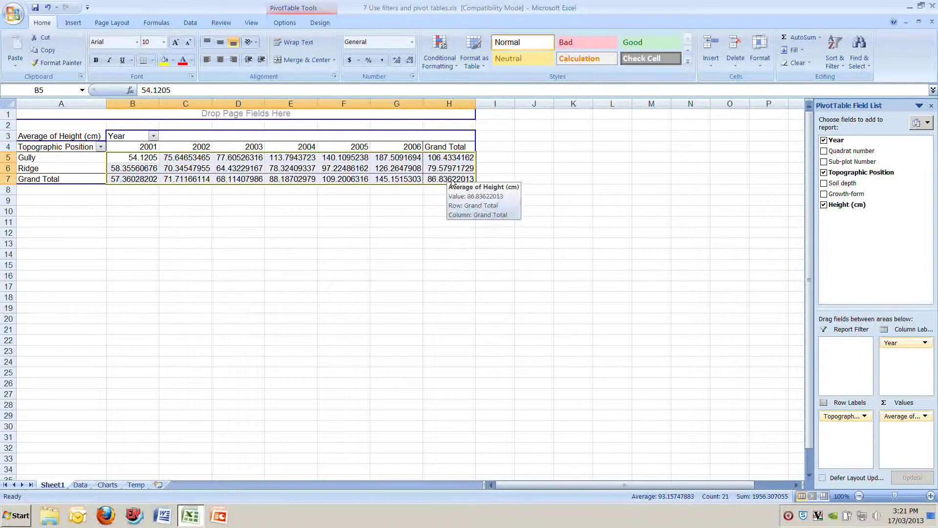
click(413, 65)
click(412, 63)
click(409, 63)
click(408, 62)
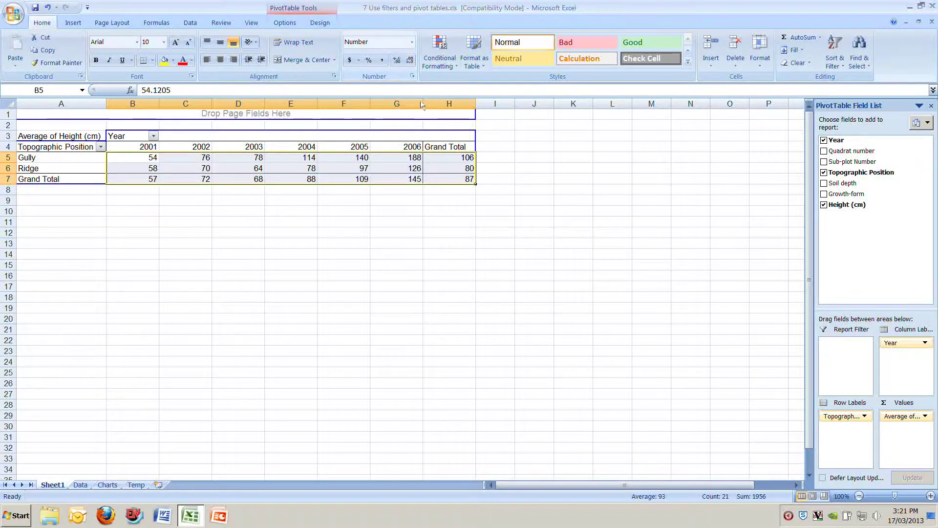
click(77, 221)
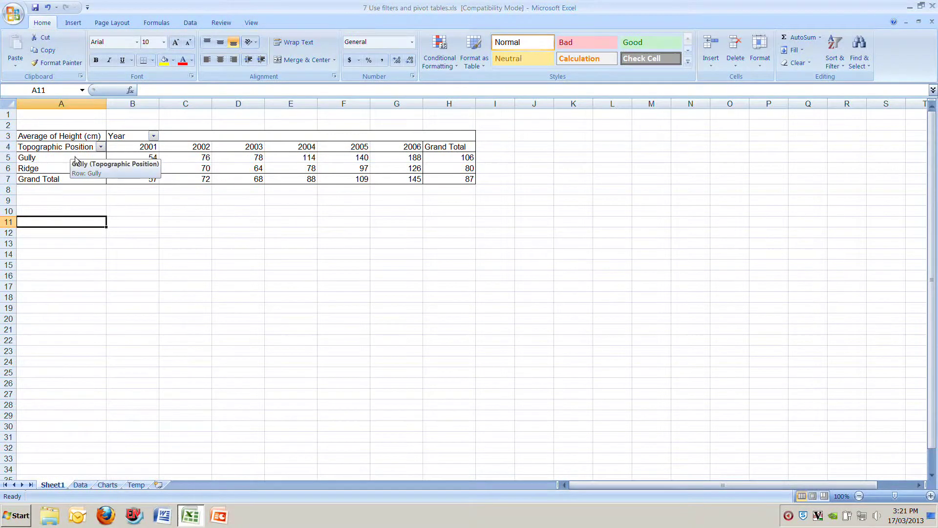
click(74, 157)
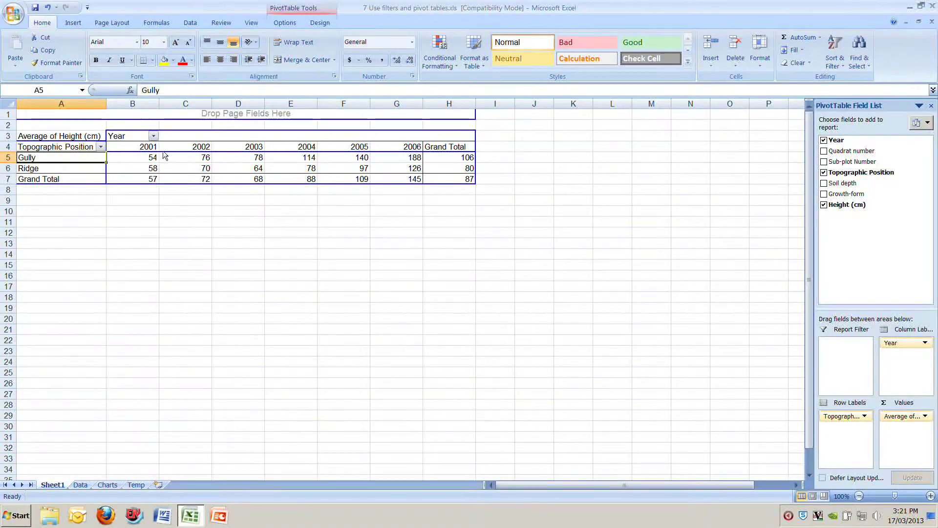
Nest Growth-form with Topographic Position in Row Labels, splitting rows into Shrub and Tree.
click(60, 169)
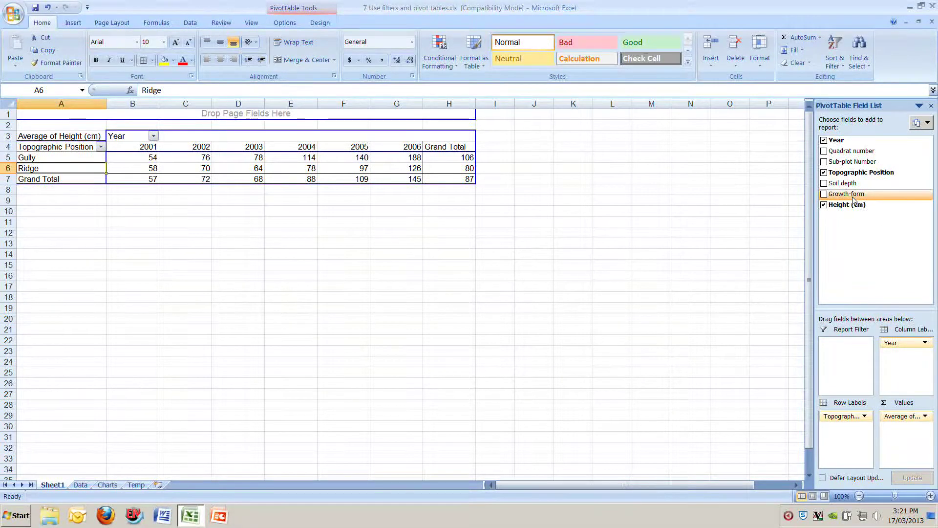
drag(855, 200, 855, 428)
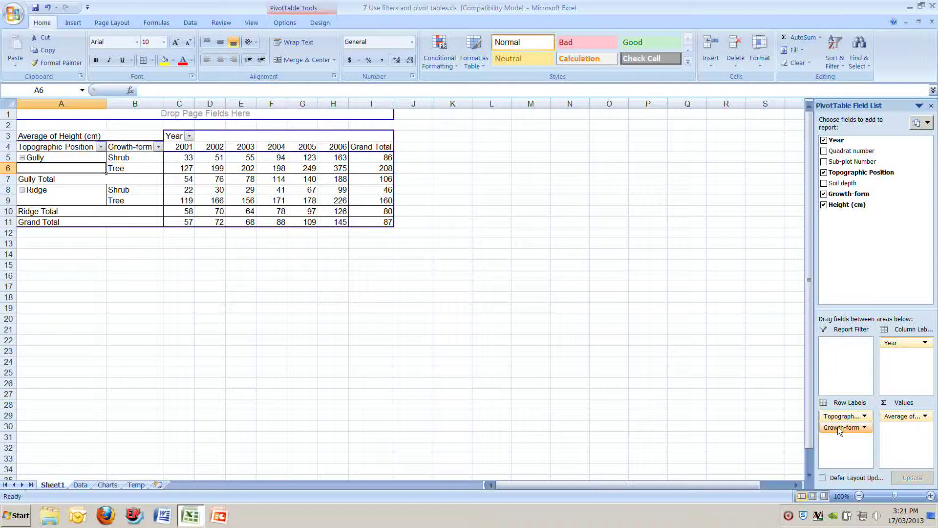
mouse_move(838, 427)
mouse_down()
mouse_move(831, 433)
mouse_move(842, 433)
mouse_move(846, 416)
mouse_up()
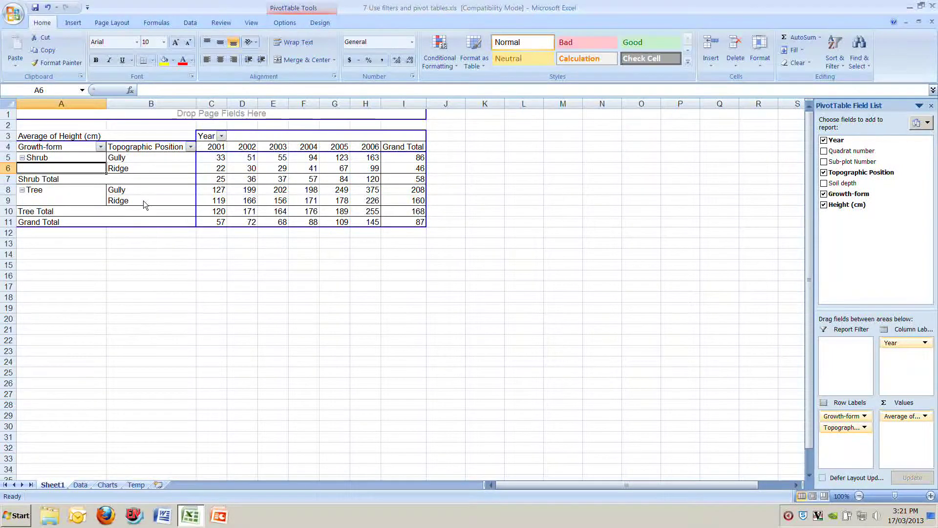
mouse_move(841, 423)
mouse_down()
mouse_move(847, 437)
mouse_move(845, 413)
mouse_up()
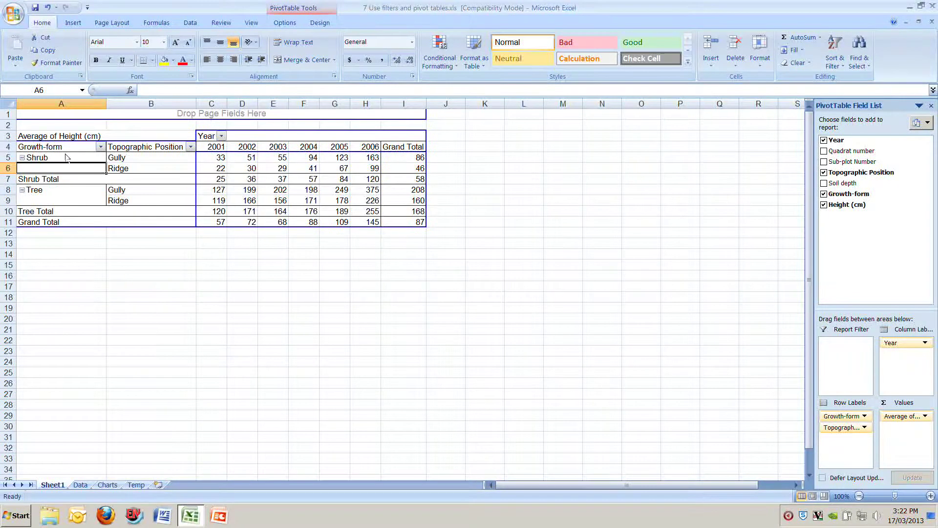
Turn off the Growth-form subtotals in the pivot table.
click(68, 182)
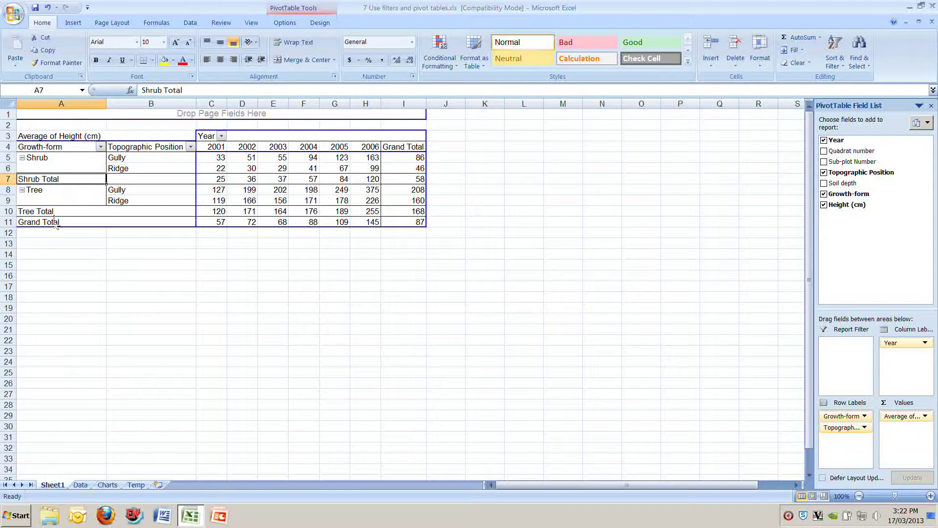
right_click(60, 181)
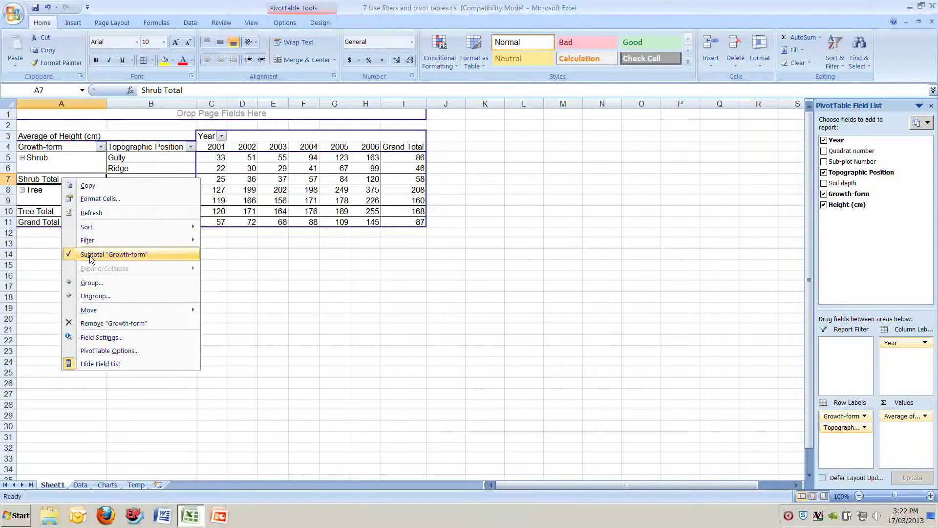
click(69, 255)
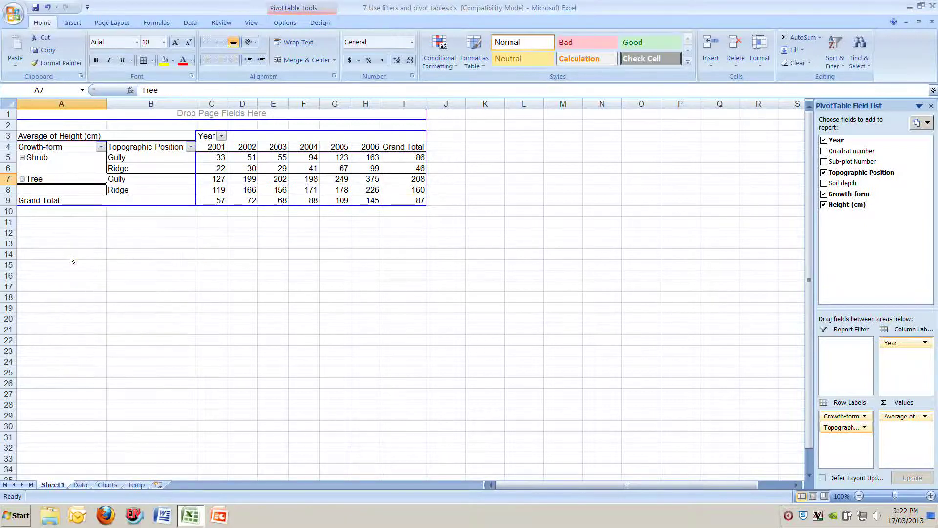
Remove the Grand Total row and the Grand Total column from the pivot table.
click(47, 206)
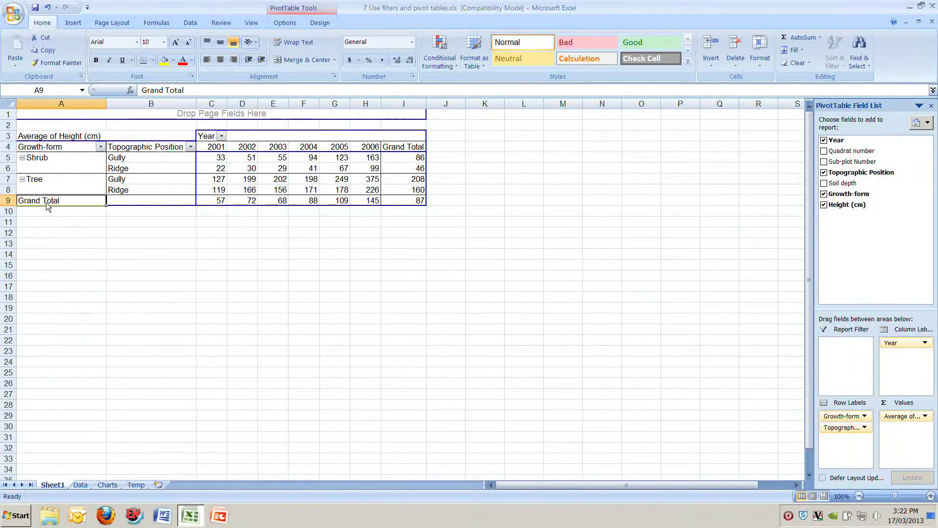
right_click(47, 206)
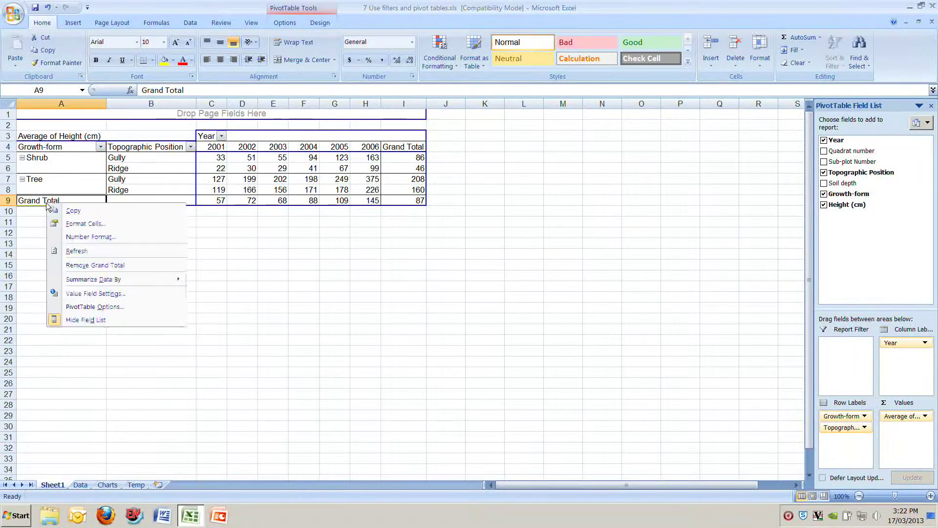
click(101, 267)
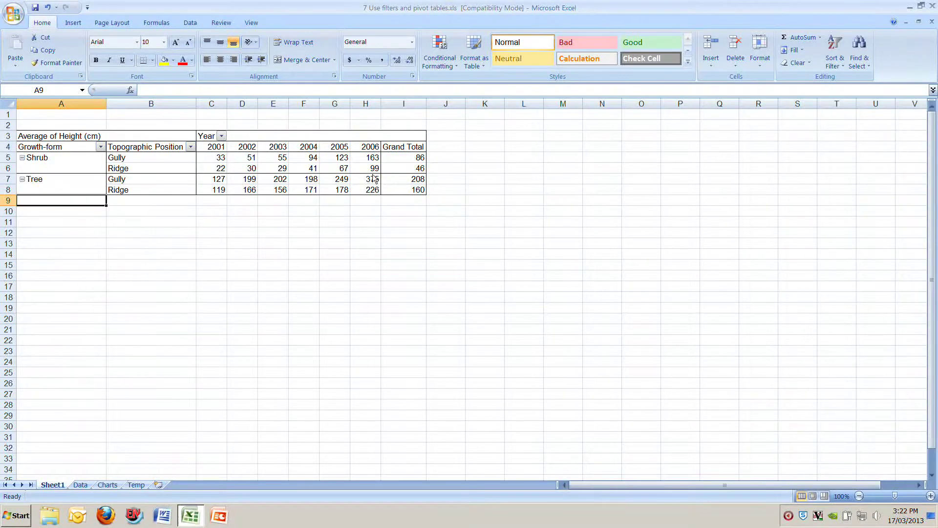
click(400, 150)
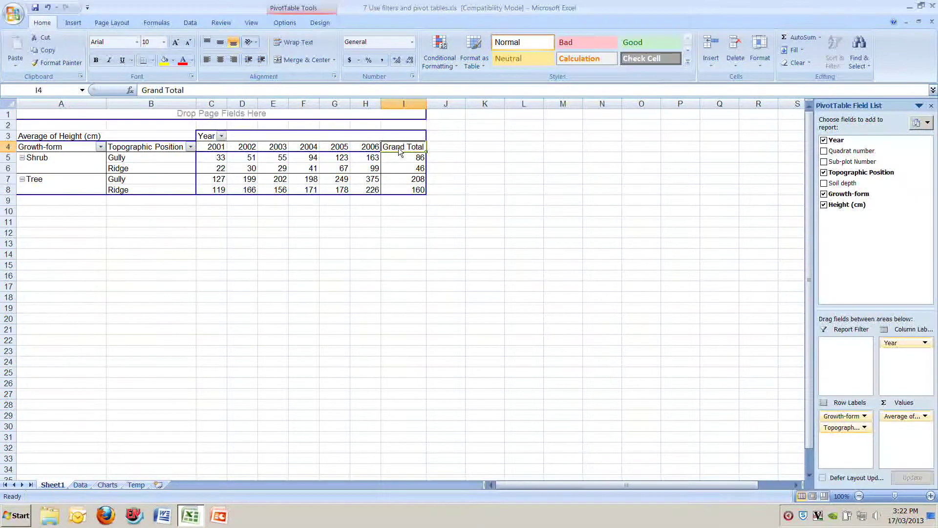
right_click(400, 150)
click(430, 212)
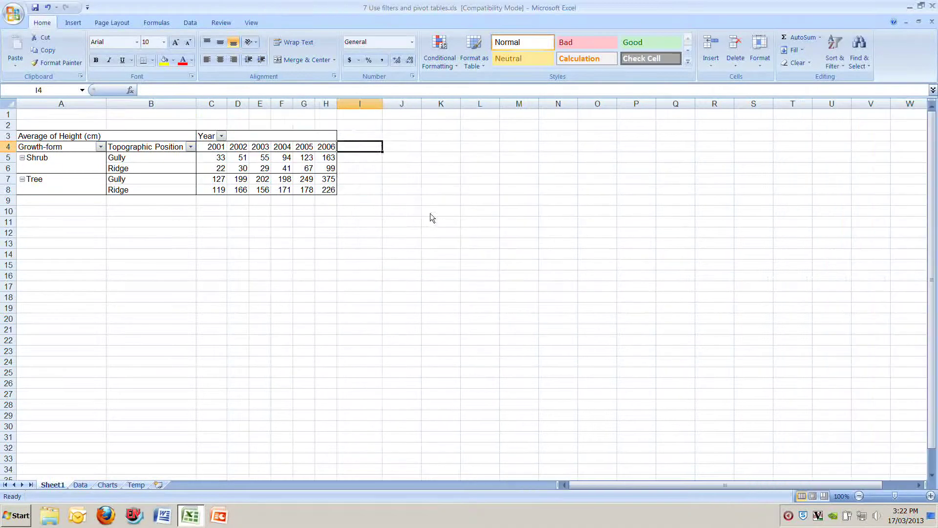
click(277, 257)
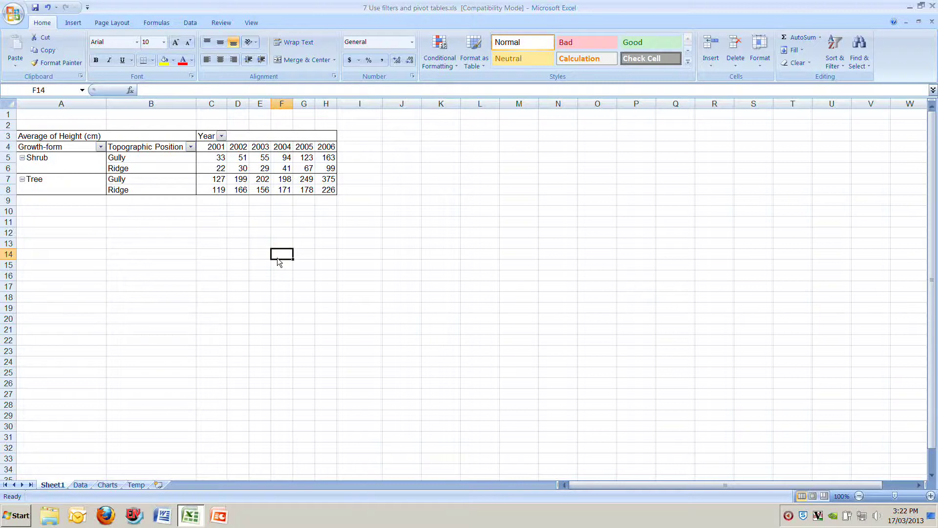
click(223, 180)
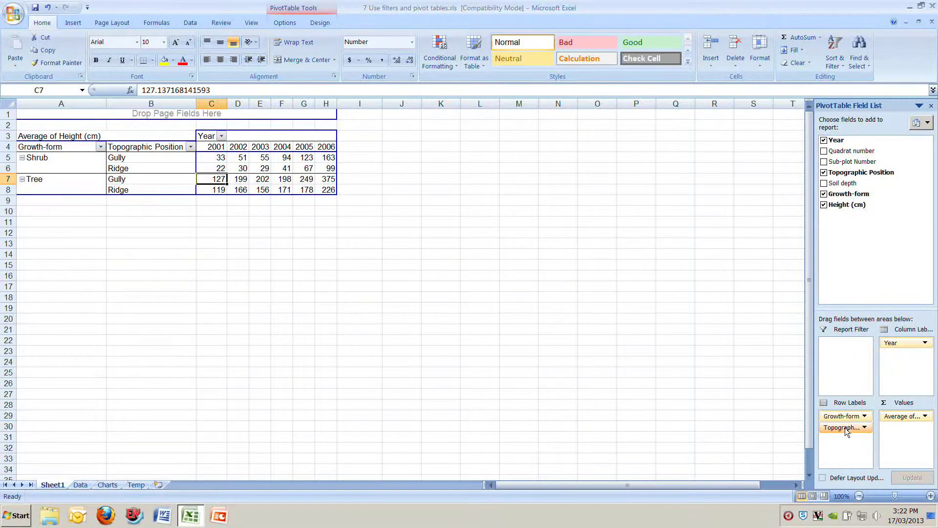
drag(841, 230, 840, 230)
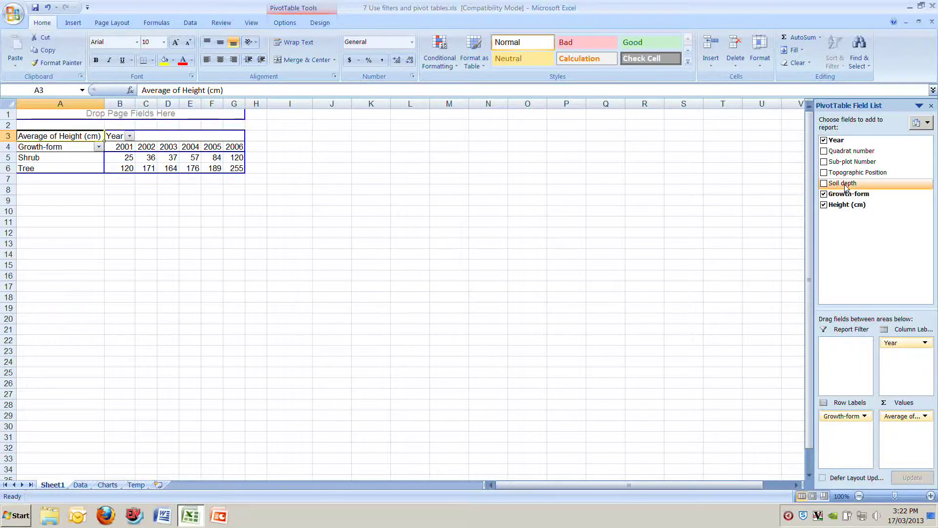
drag(845, 186, 851, 434)
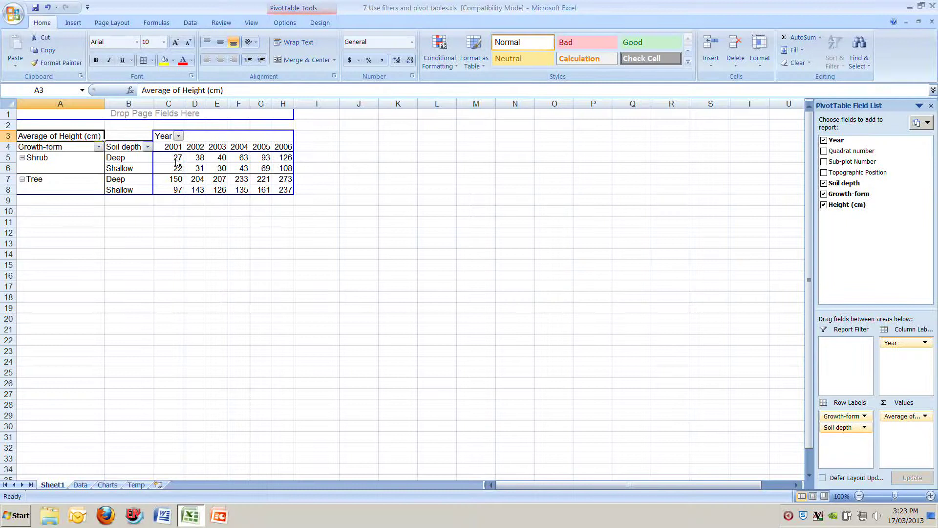
mouse_move(162, 163)
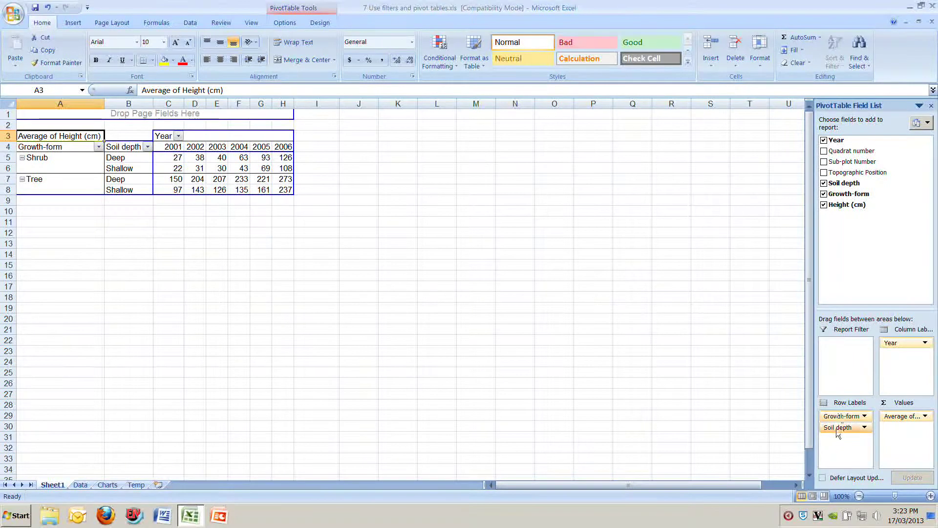
drag(840, 429, 840, 251)
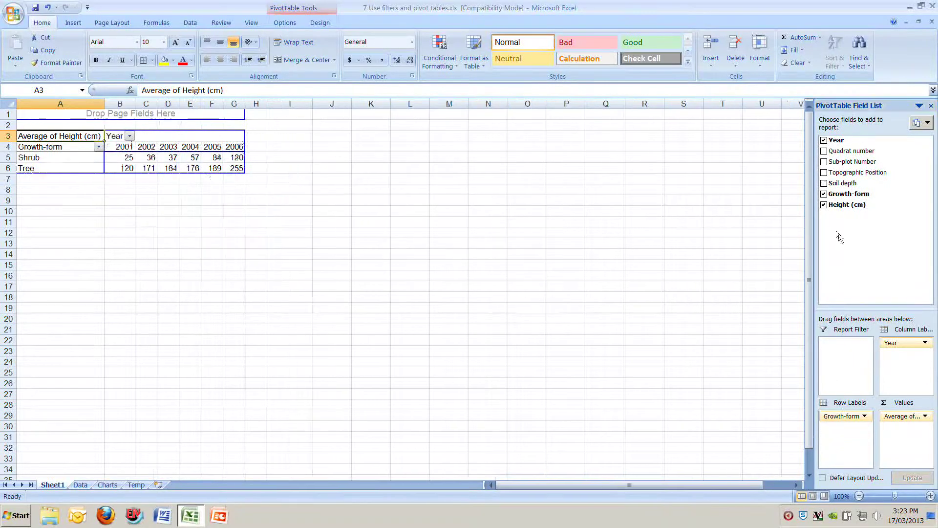
drag(856, 172, 850, 427)
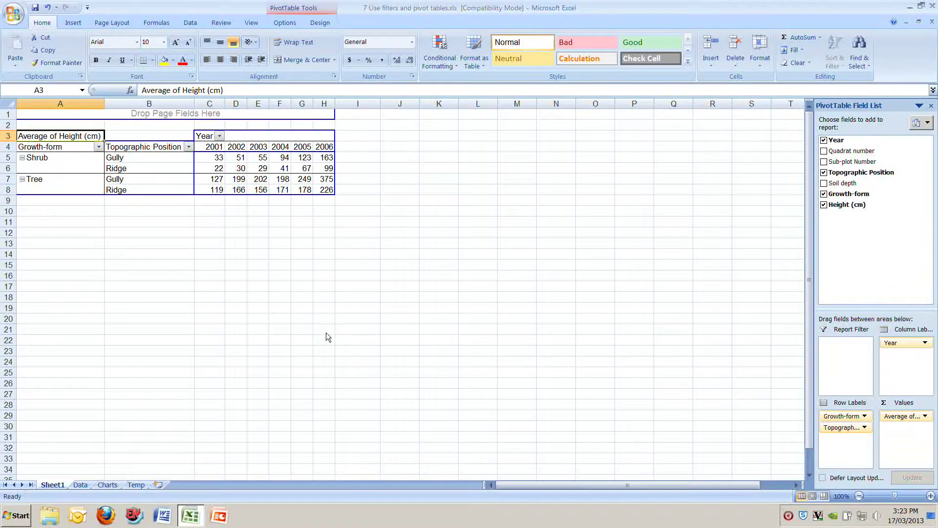
click(258, 178)
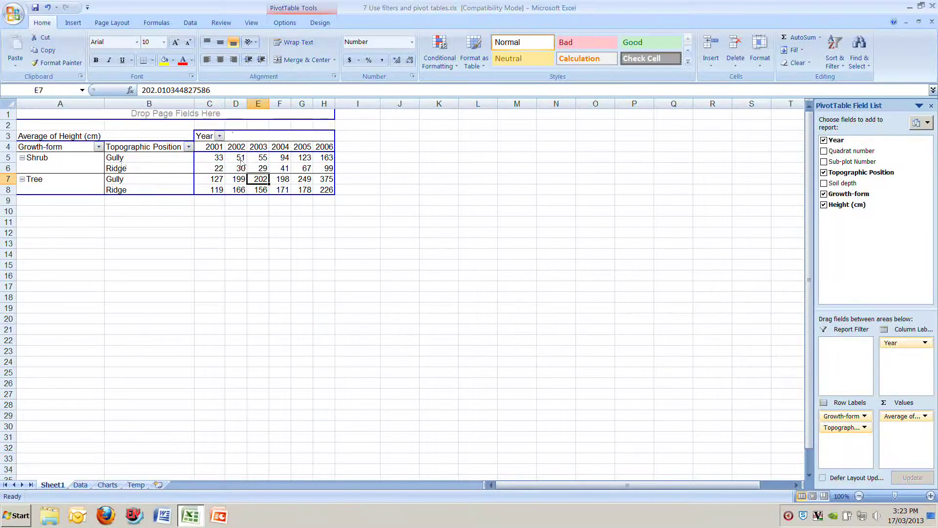
click(237, 247)
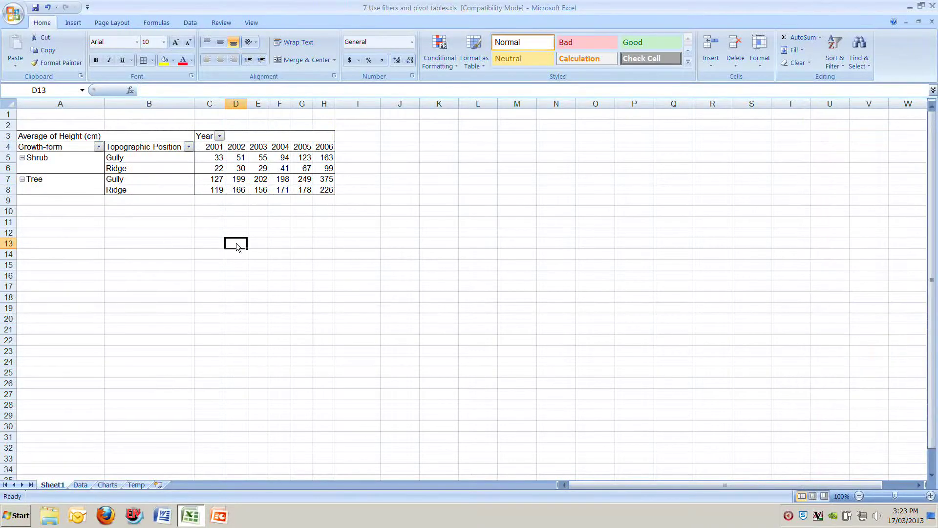
click(237, 169)
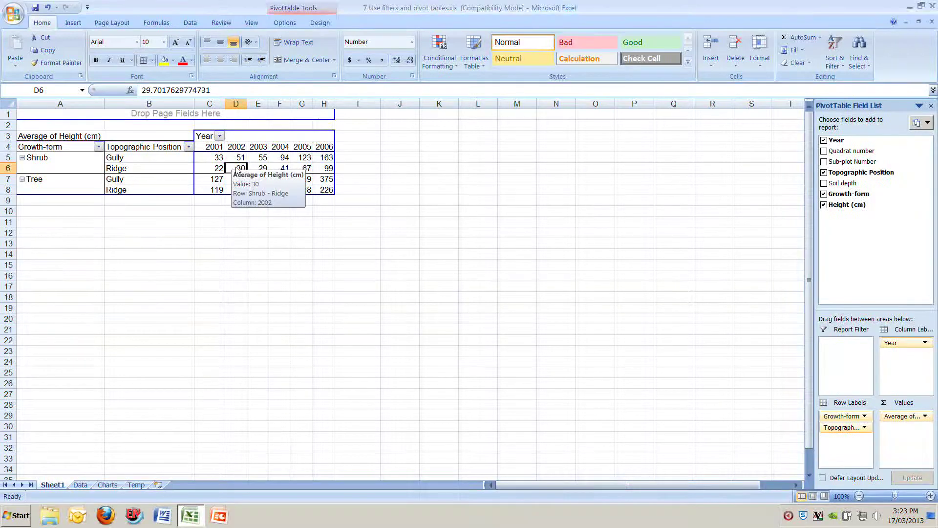
click(255, 281)
click(240, 180)
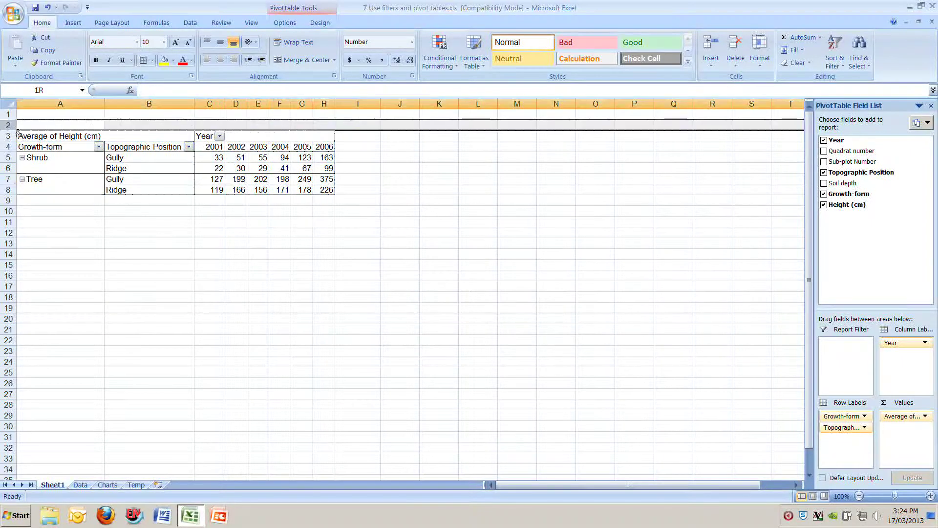
drag(16, 130, 19, 205)
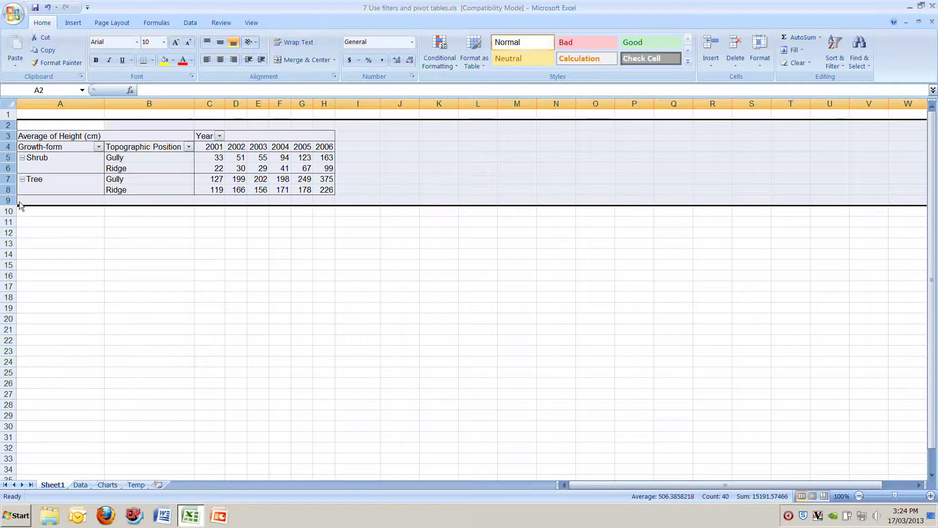
Copy the average-height pivot table rows and paste them at cell A3 of the Temp sheet.
key(ctrl+c)
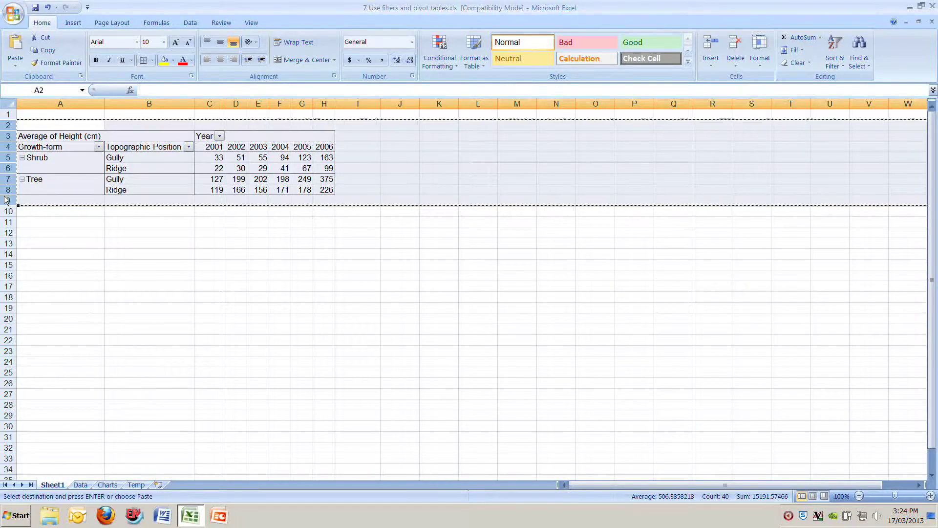
click(137, 485)
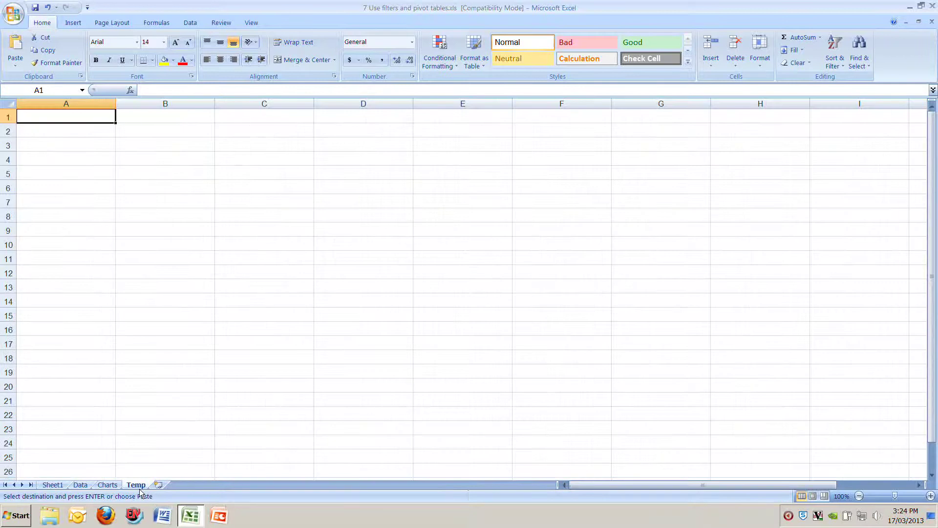
click(46, 150)
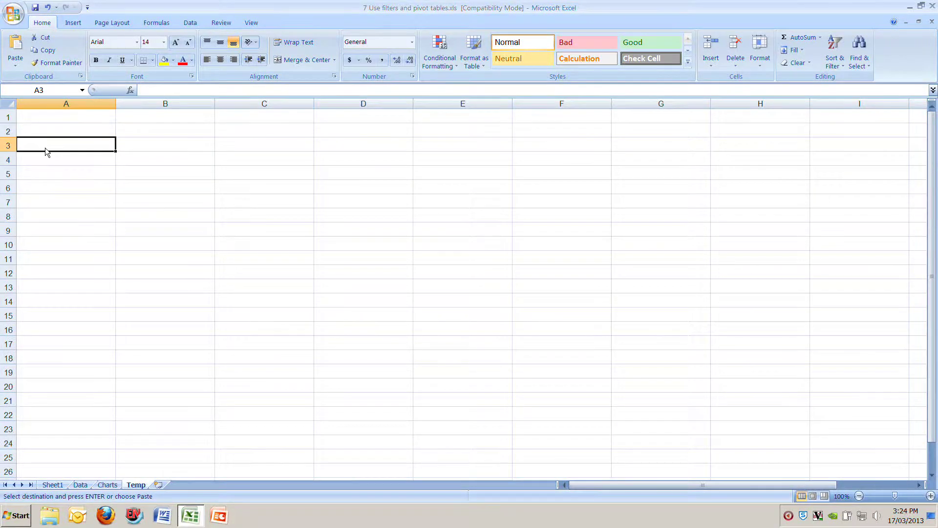
key(ctrl+v)
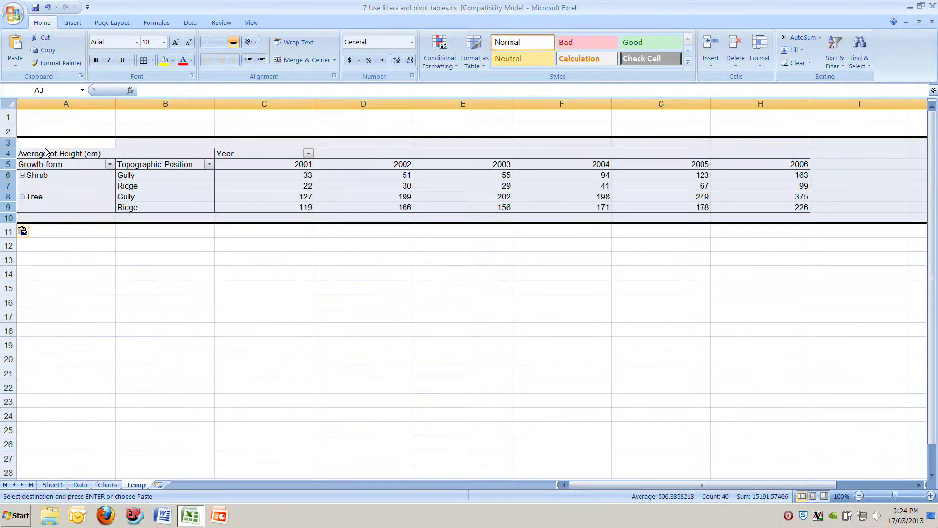
click(128, 246)
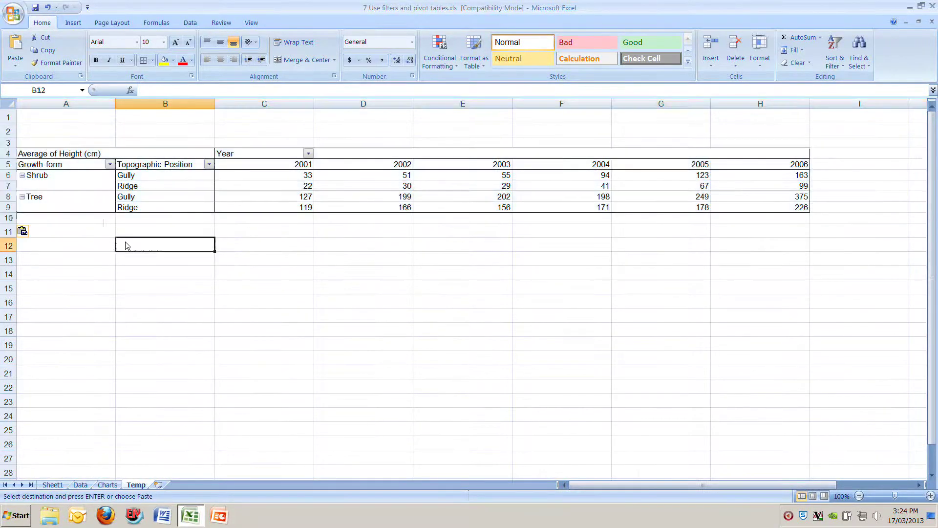
click(262, 168)
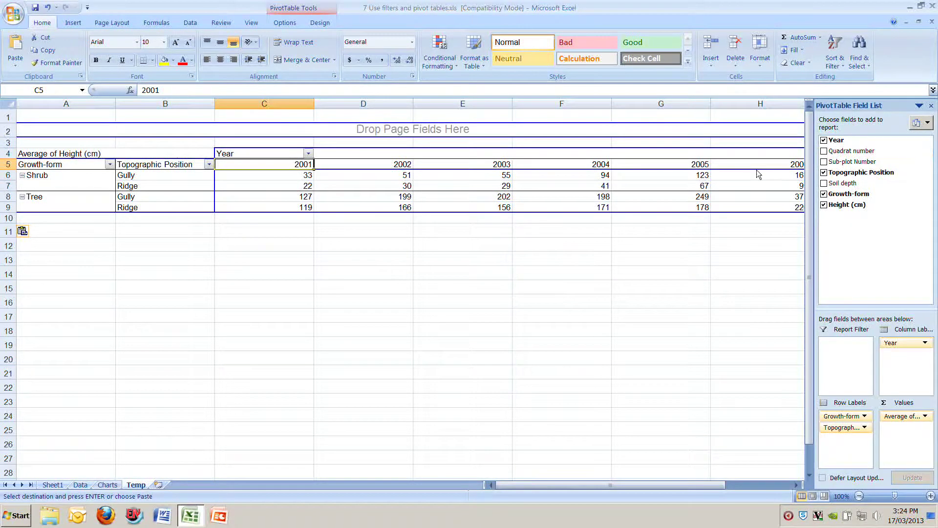
Undo the pivot paste and Paste Special only the values at A3.
click(51, 10)
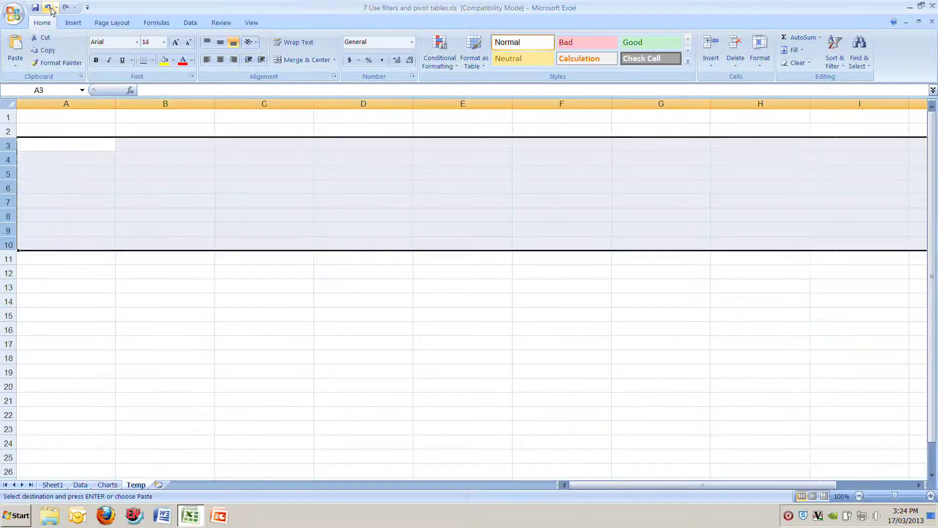
click(36, 145)
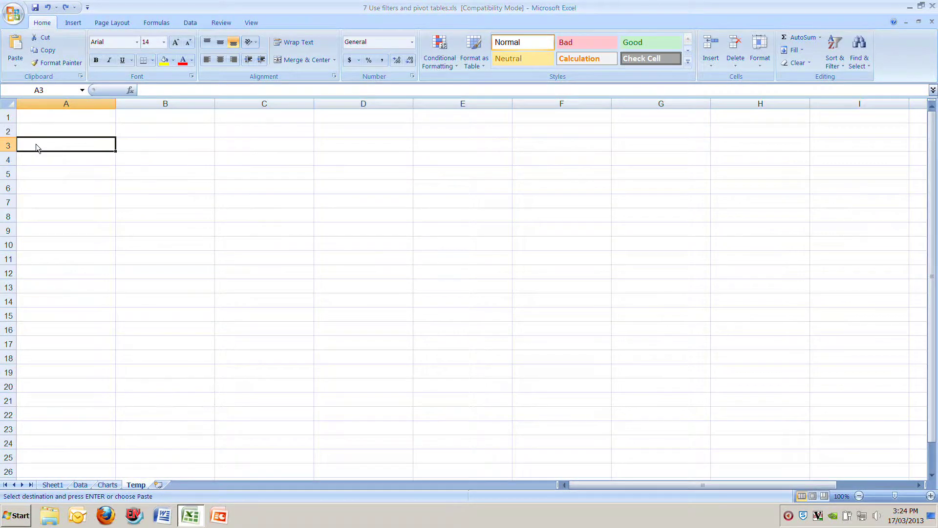
right_click(36, 146)
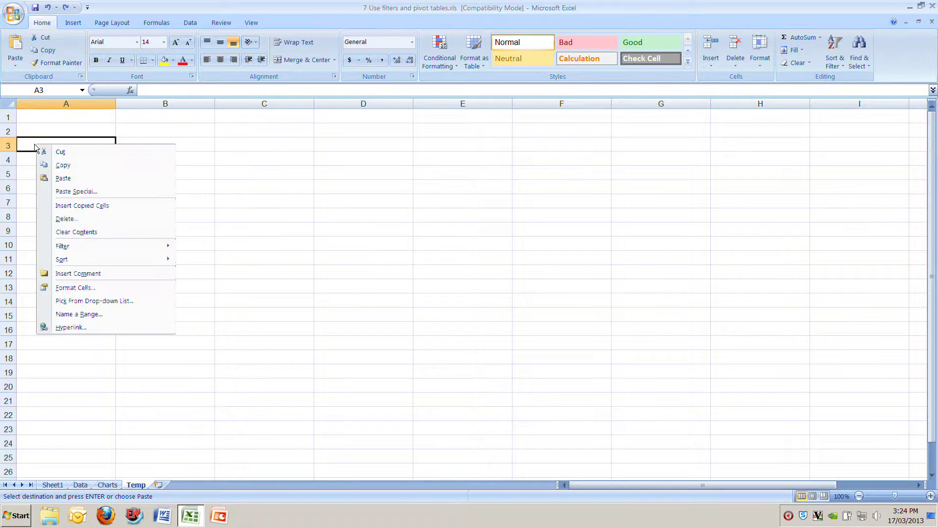
click(76, 191)
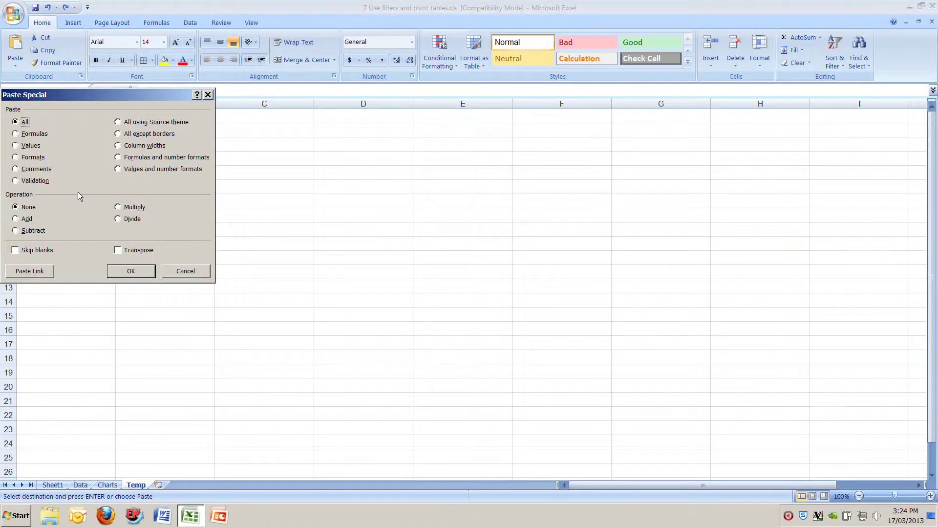
click(38, 148)
click(136, 271)
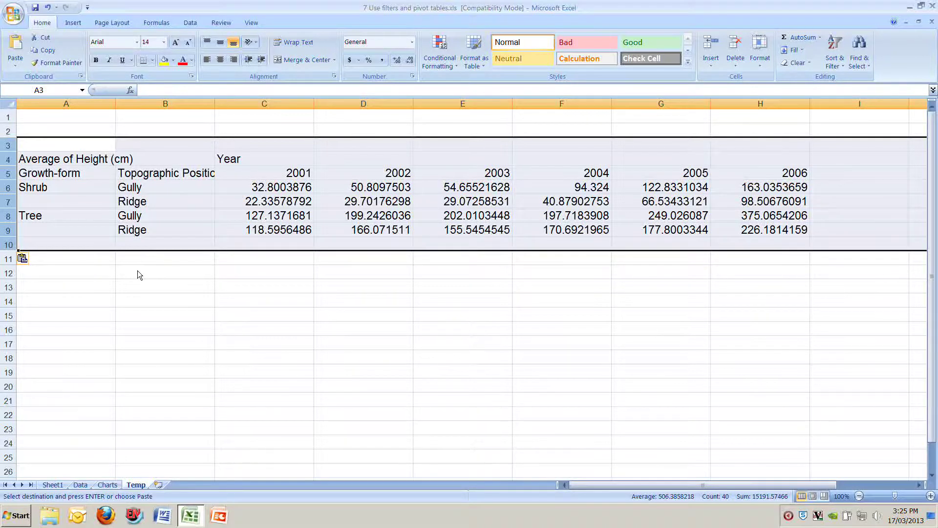
Paste Special the formats at A3 so averages show as whole numbers with borders.
right_click(58, 149)
click(92, 194)
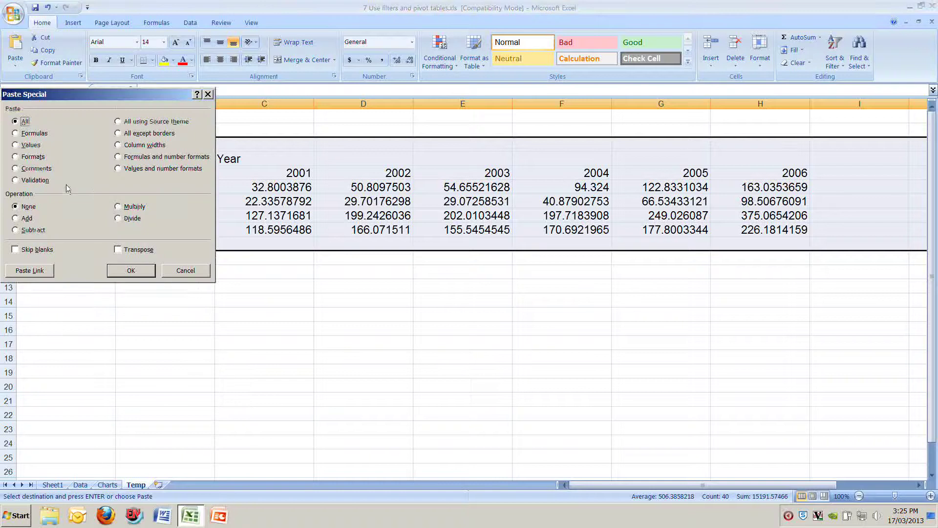
click(33, 157)
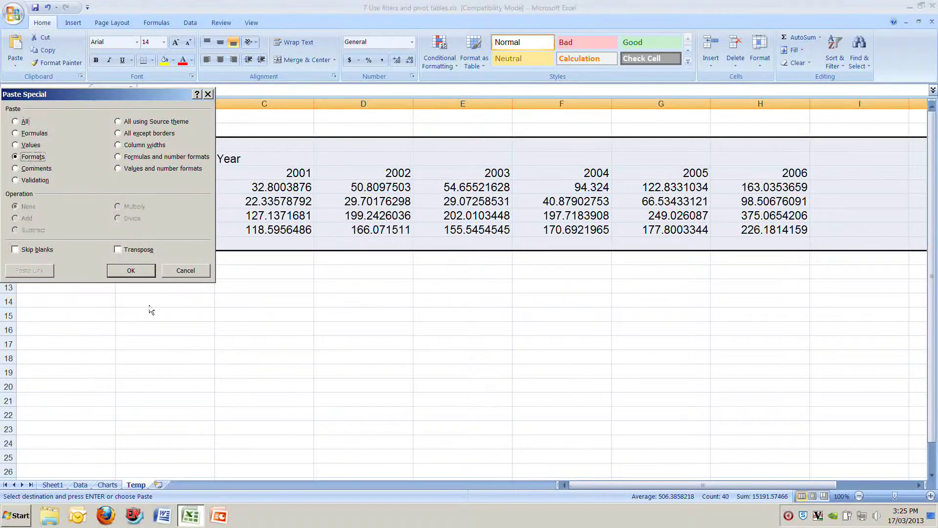
click(140, 273)
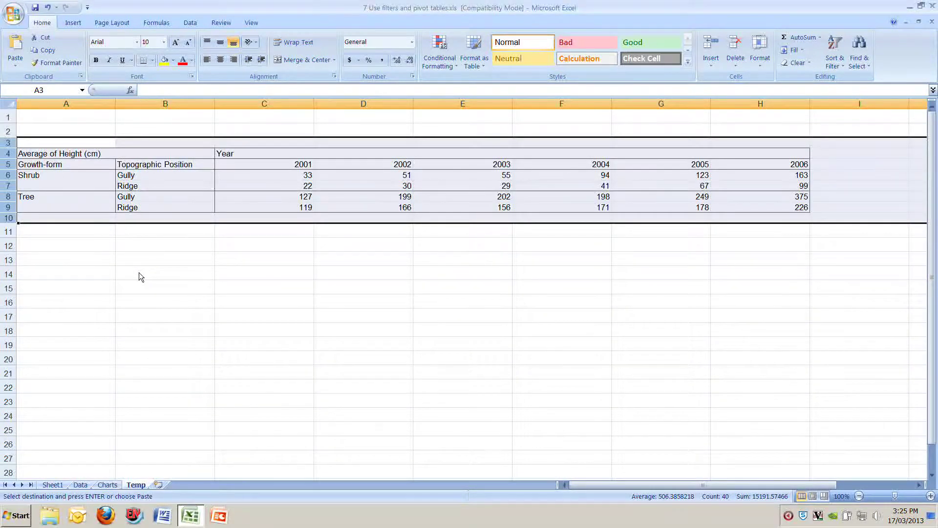
click(230, 233)
click(230, 197)
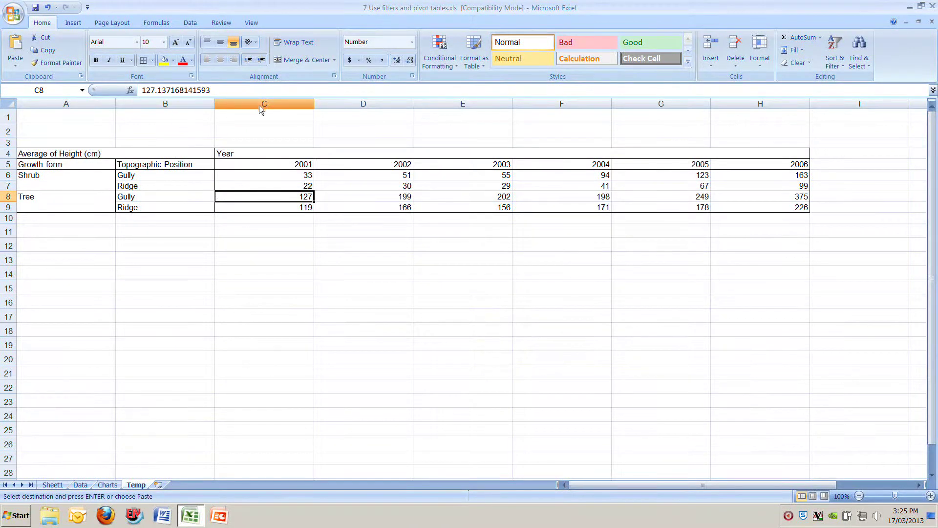
Narrow the year columns C:H, delete the Tree rows and the Growth-form column A.
drag(262, 105, 661, 104)
click(127, 328)
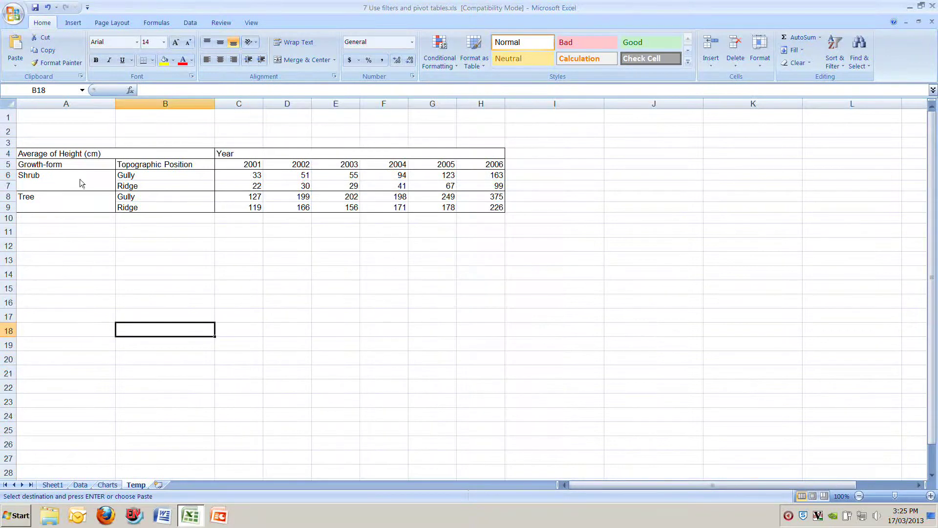
drag(9, 196, 11, 232)
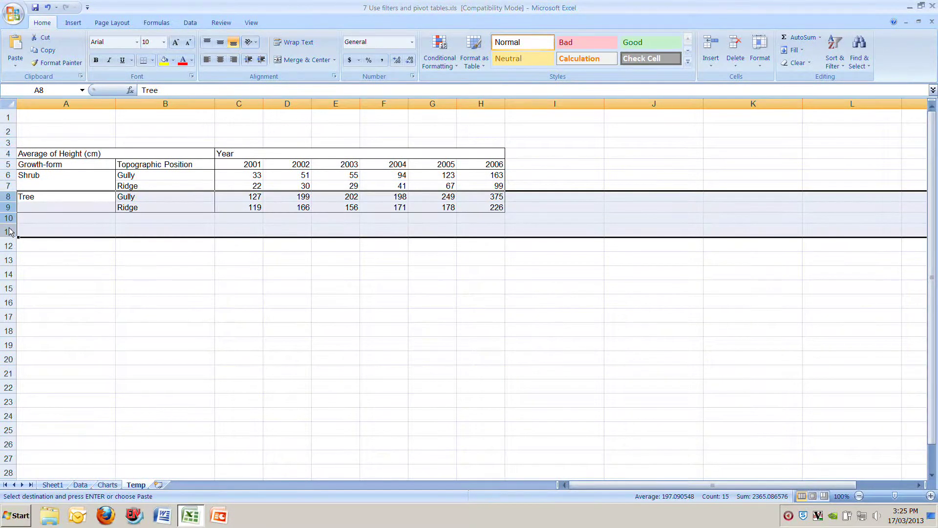
key(ctrl+minus)
click(45, 224)
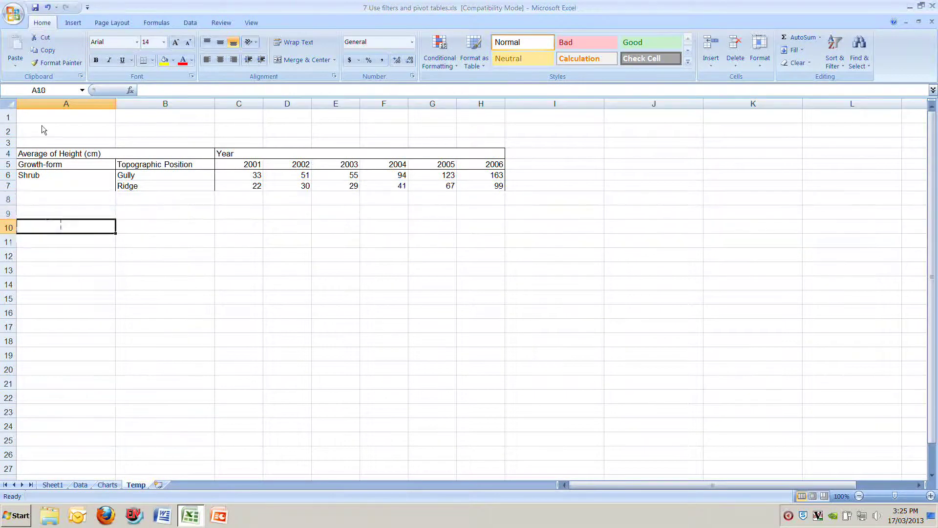
click(44, 104)
key(ctrl+minus)
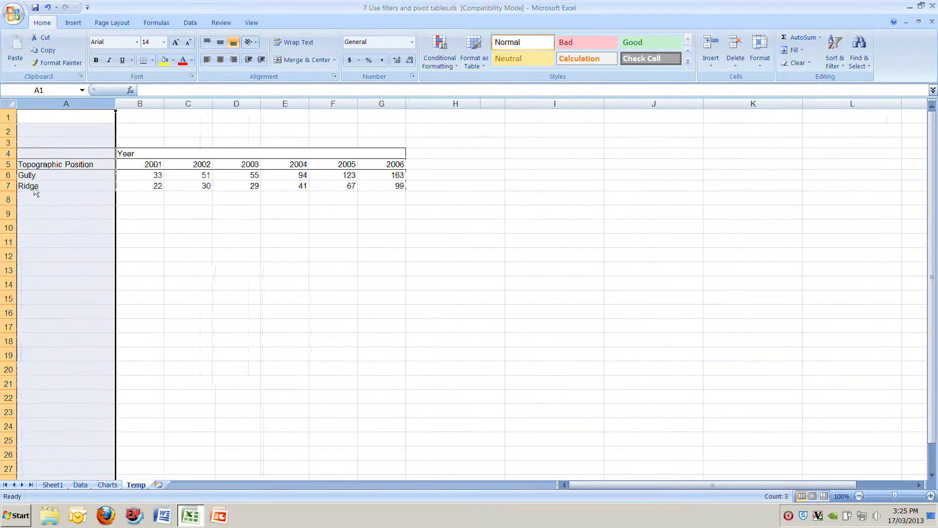
Clear the Topographic Position and Year labels, delete rows 3–4, and select A3:G5.
click(38, 166)
key(Delete)
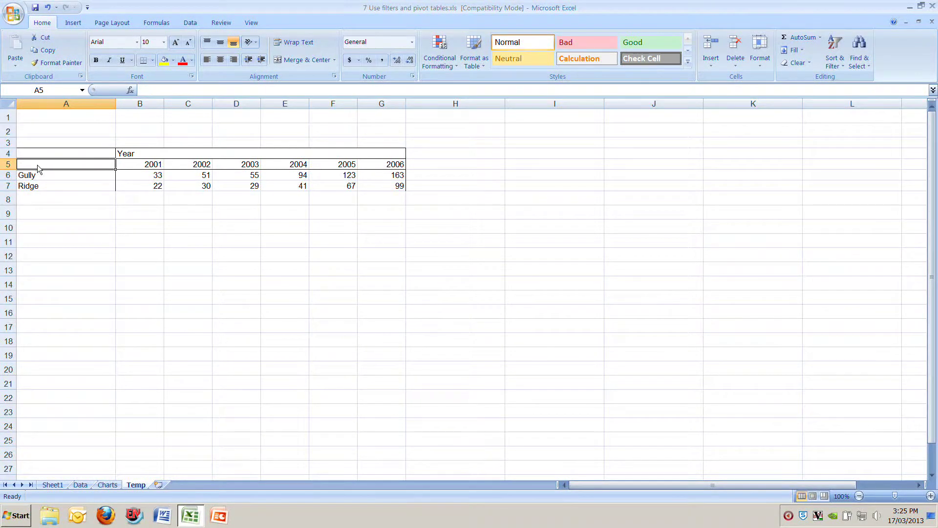
drag(8, 143, 8, 155)
key(Delete)
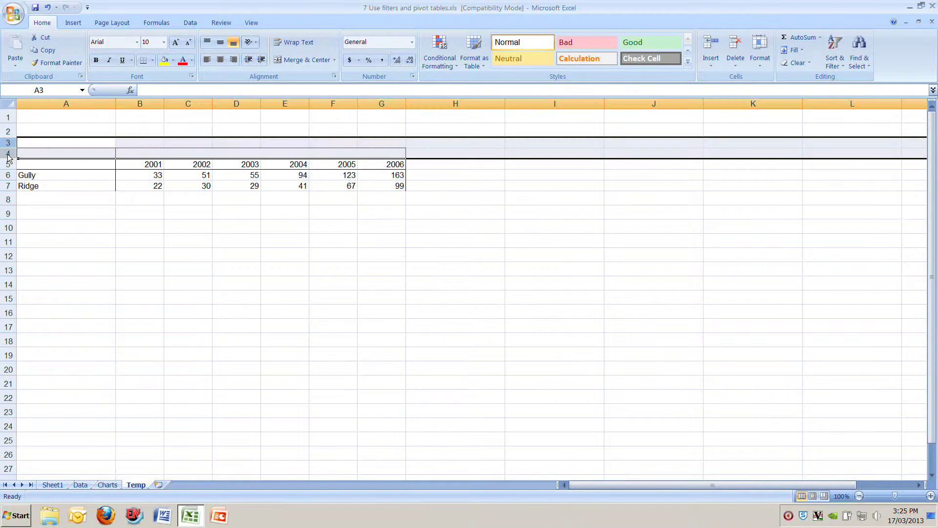
click(69, 121)
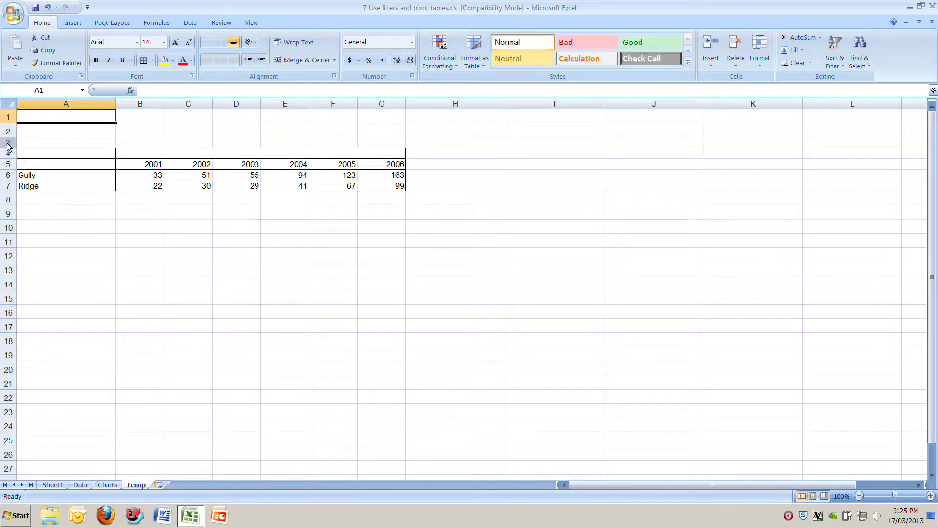
drag(8, 145, 9, 159)
key(ctrl+minus)
click(77, 220)
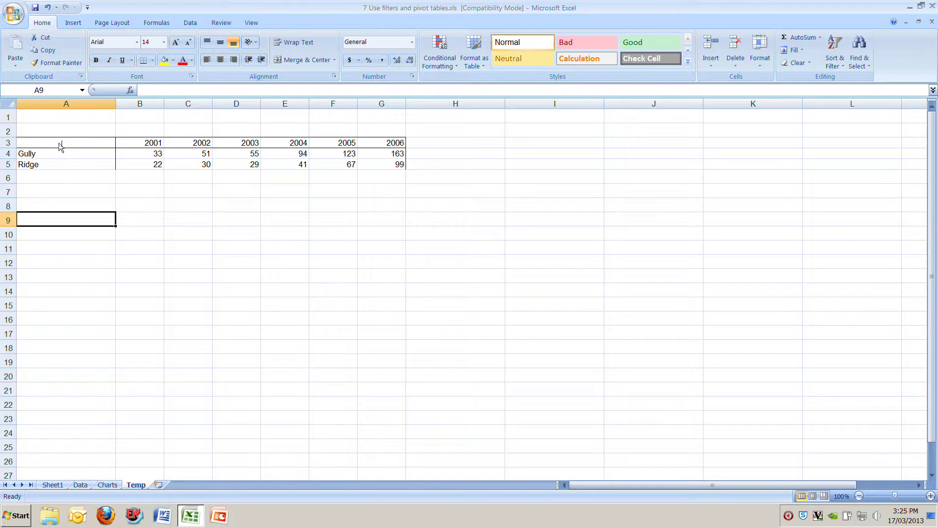
drag(62, 144, 386, 169)
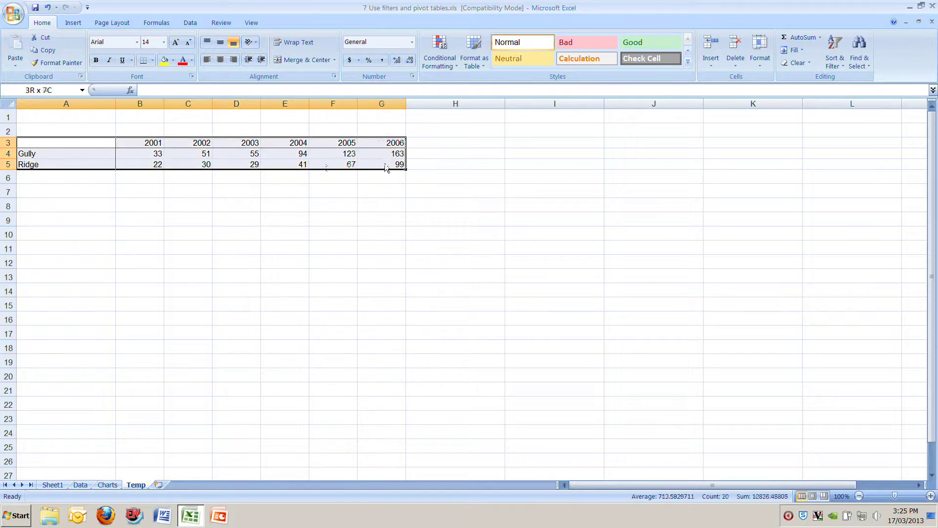
Insert a Line with Markers chart from the Gully/Ridge shrub table A3:G5.
click(73, 23)
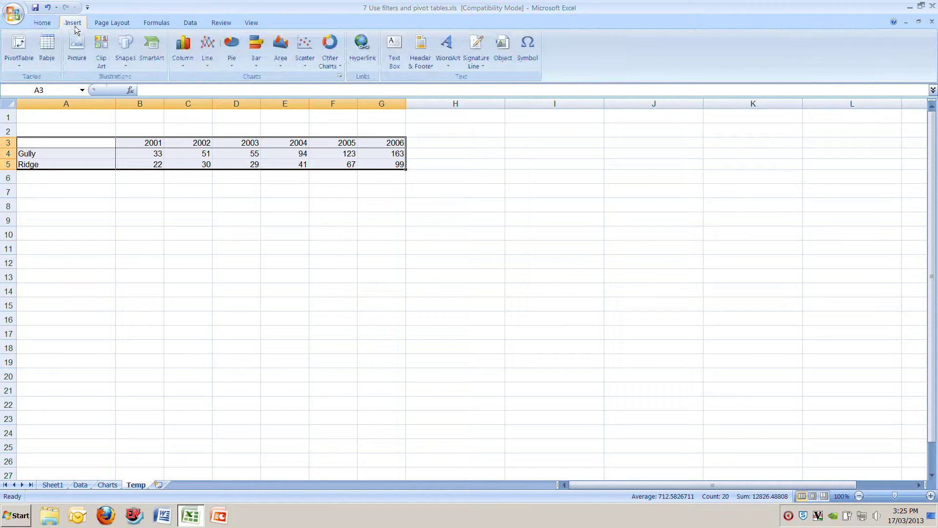
click(214, 55)
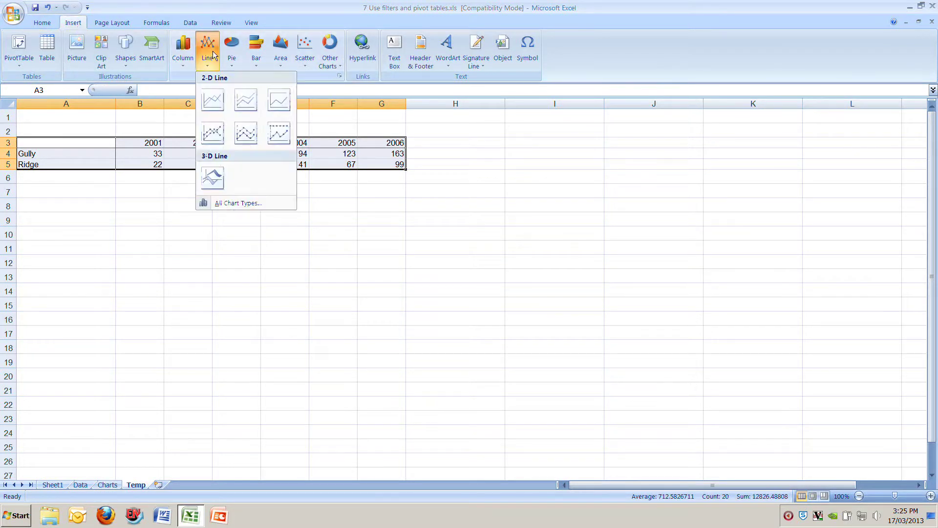
click(213, 142)
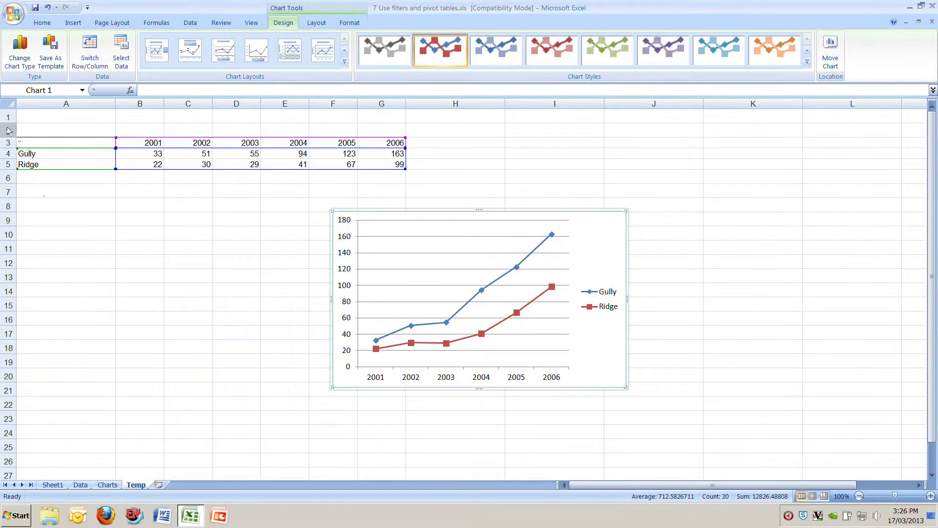
drag(9, 131, 16, 181)
Delete the Temp and Sheet1 worksheets from the workbook.
key(Delete)
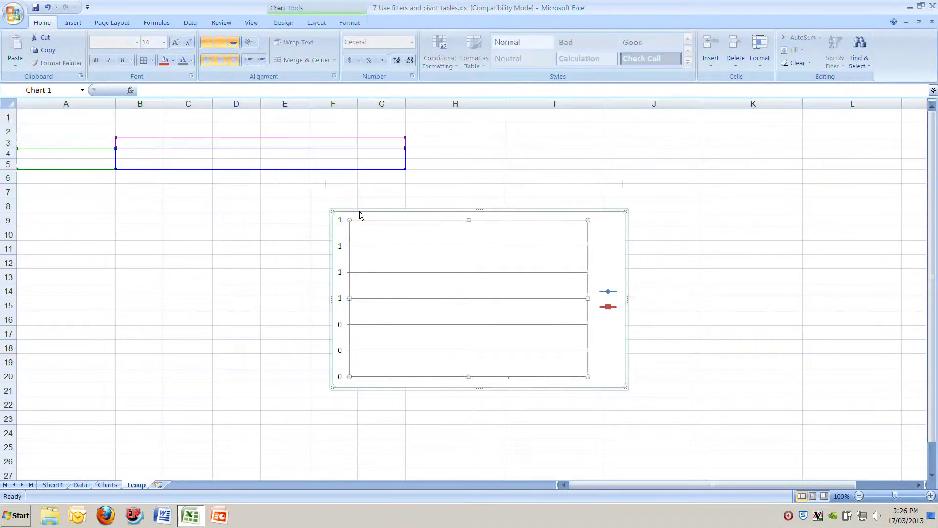
key(Delete)
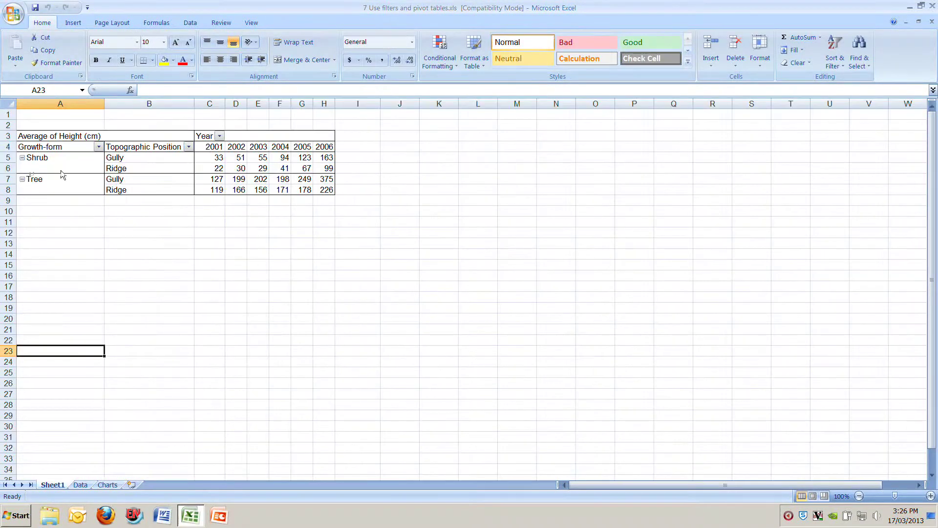
right_click(52, 484)
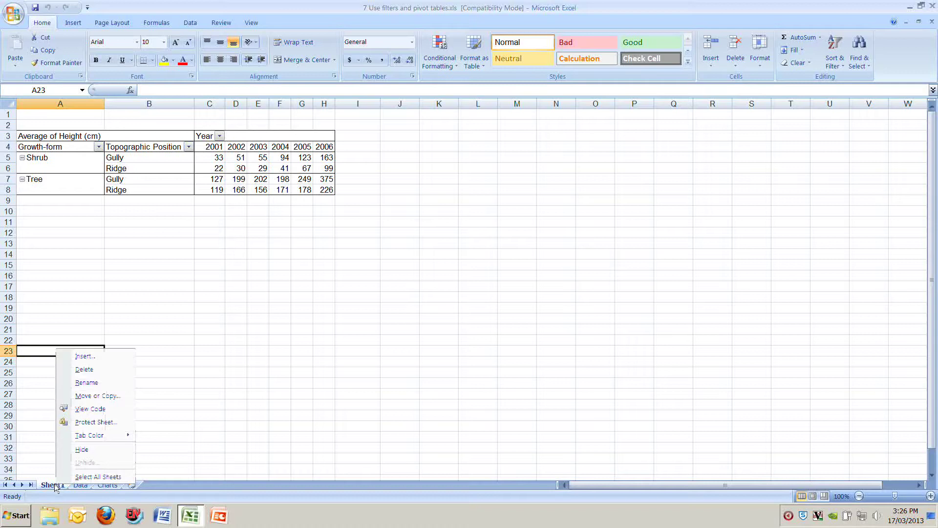
click(83, 370)
click(446, 284)
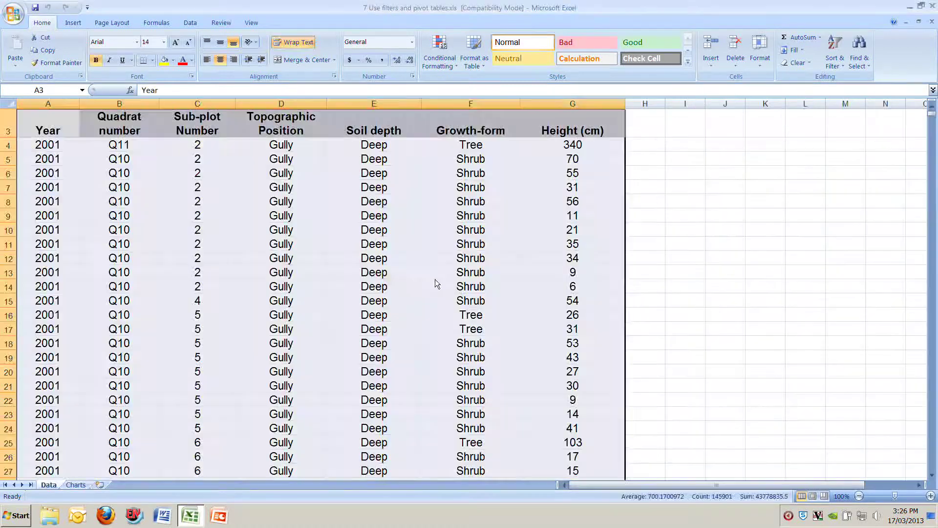
Review the Shrubs table B12:H15 on the Charts sheet, then return to the Data sheet.
click(87, 412)
scroll(72, 416, up, 1)
click(44, 159)
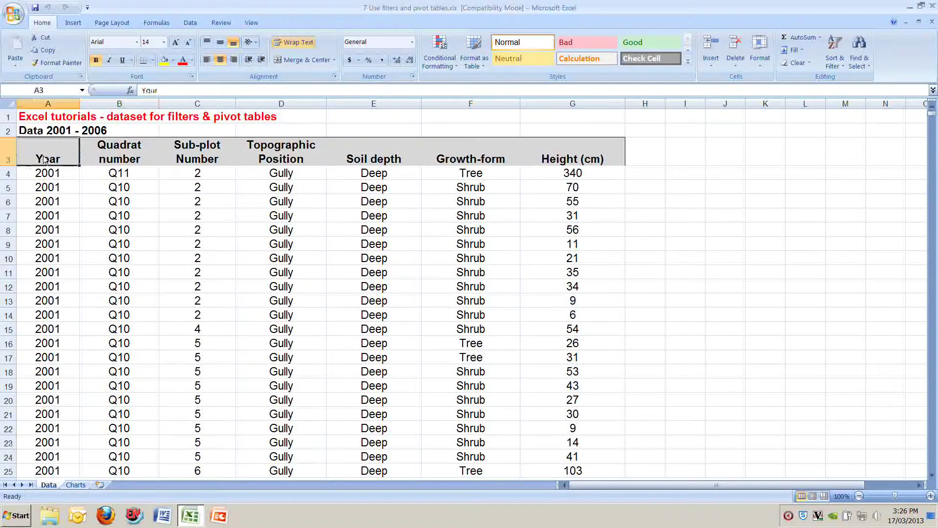
click(75, 485)
drag(51, 275, 292, 318)
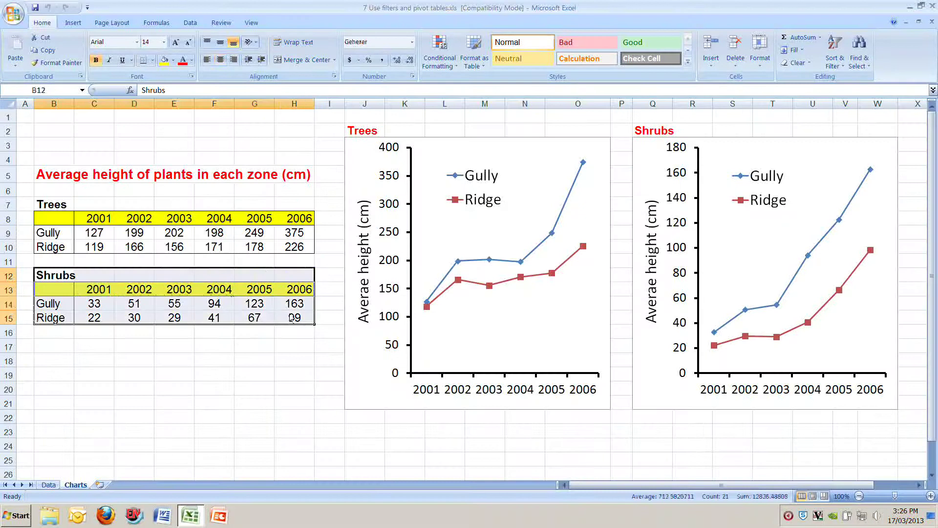
click(48, 484)
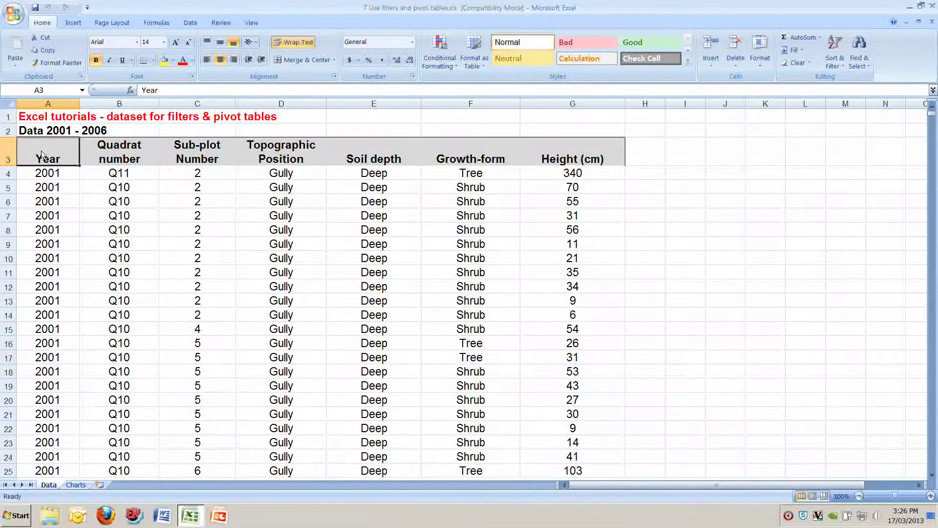
Select the data from Year across to column G and create a PivotTable on a new worksheet.
key(ctrl+shift+Down)
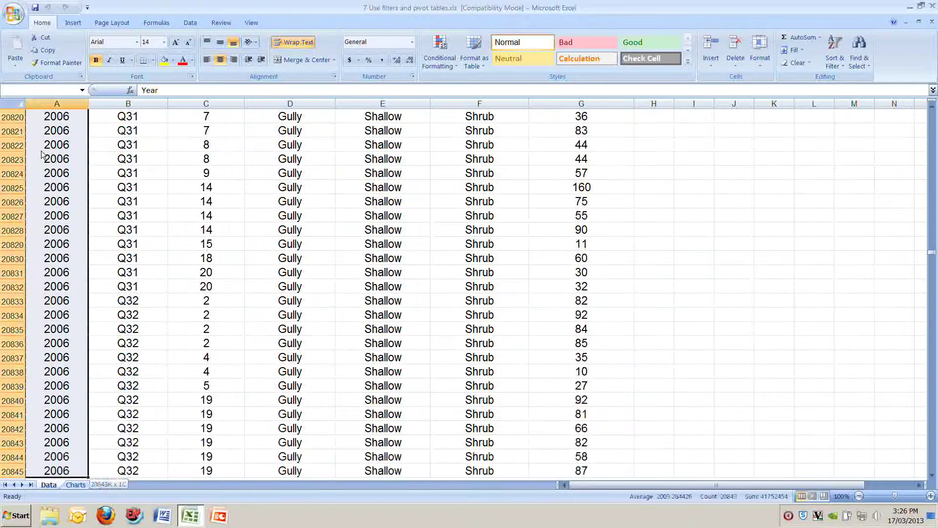
key(ctrl+shift+Right)
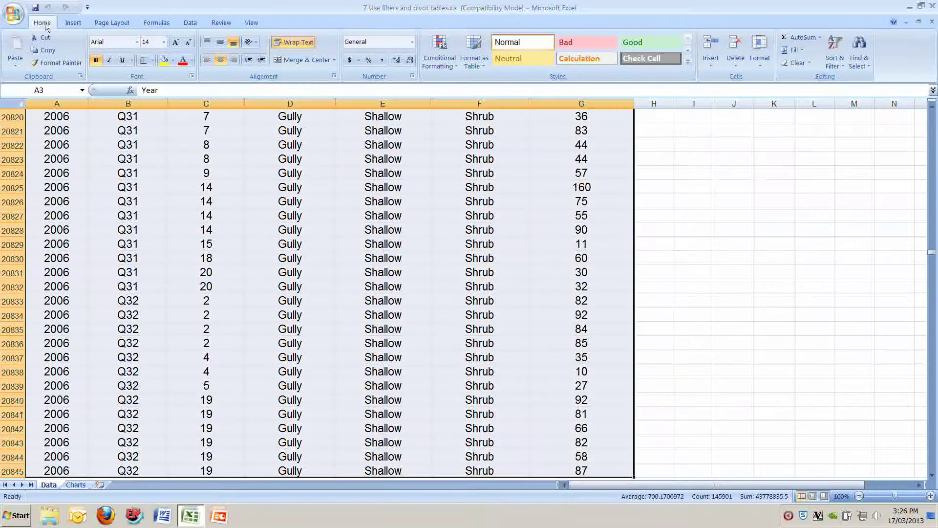
click(76, 25)
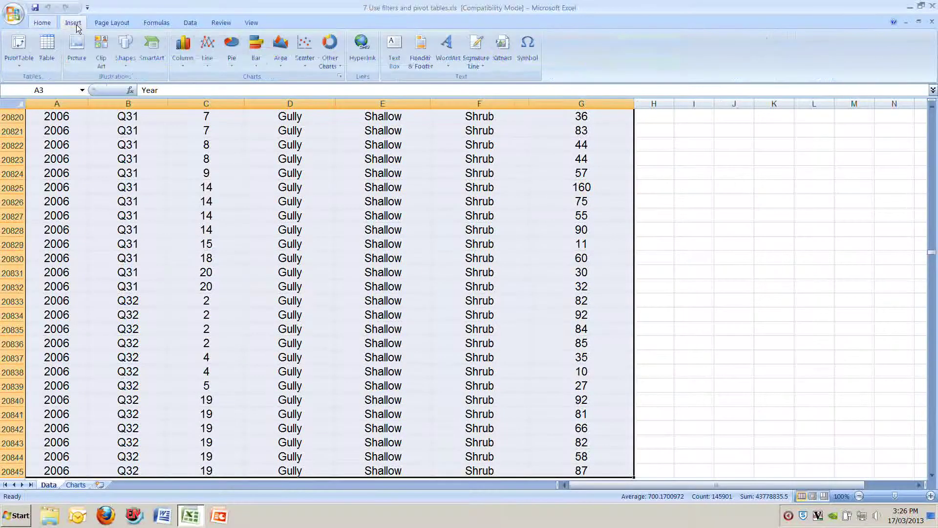
click(19, 53)
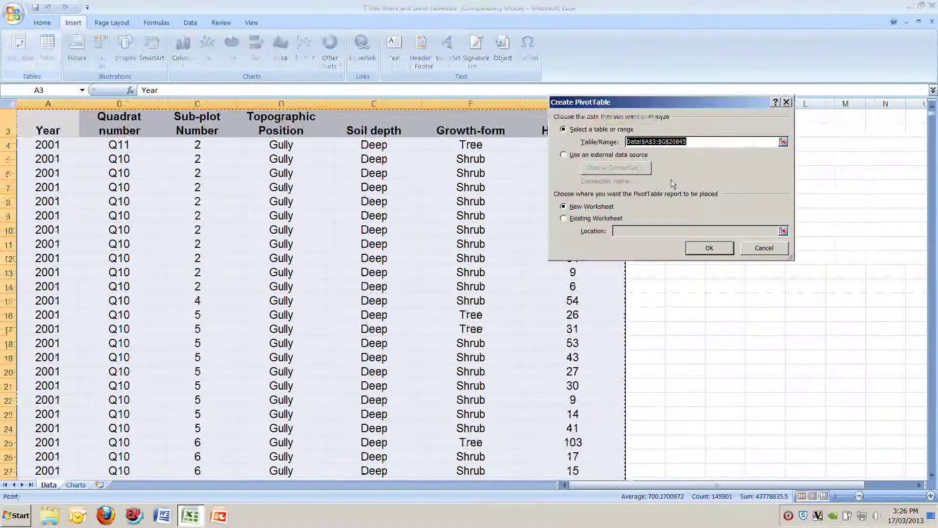
click(709, 247)
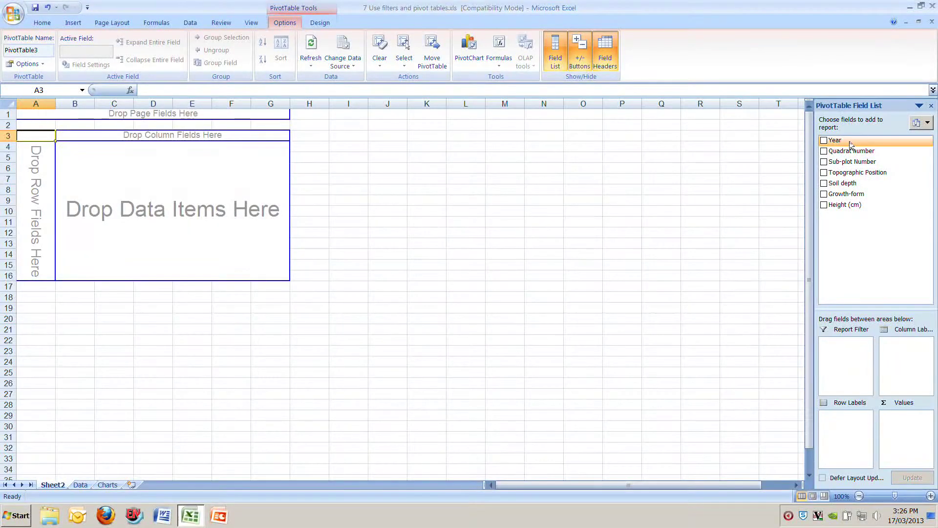
Lay out Year as columns, Growth-form and Topographic Position as rows, summing Height (cm).
drag(848, 142, 907, 352)
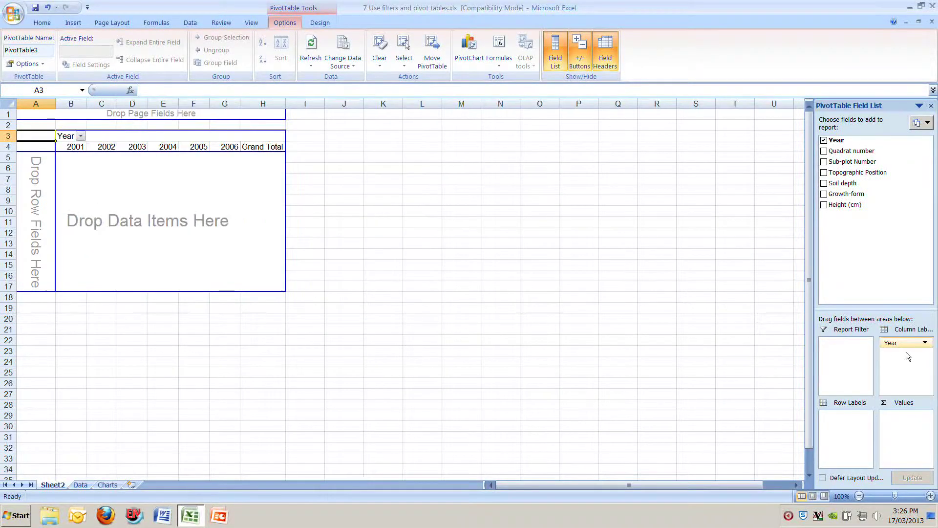
drag(841, 198, 842, 427)
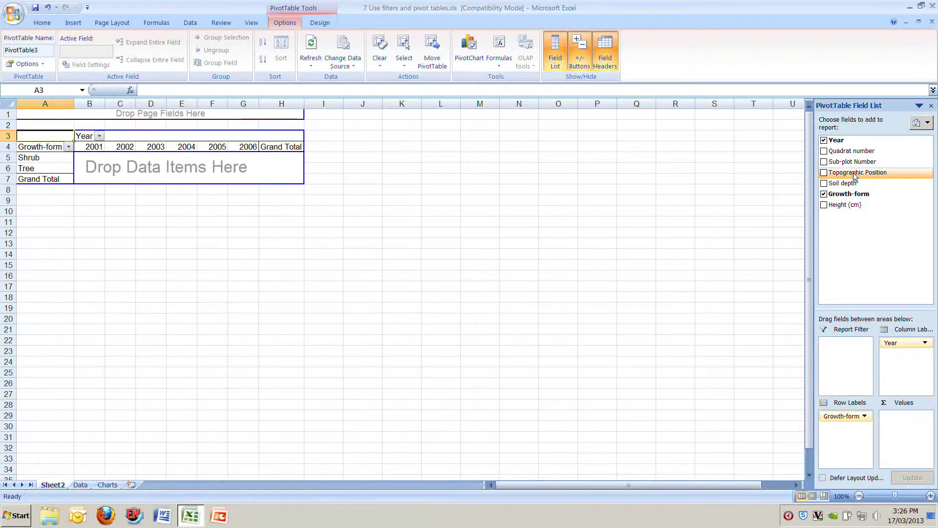
drag(856, 176, 847, 429)
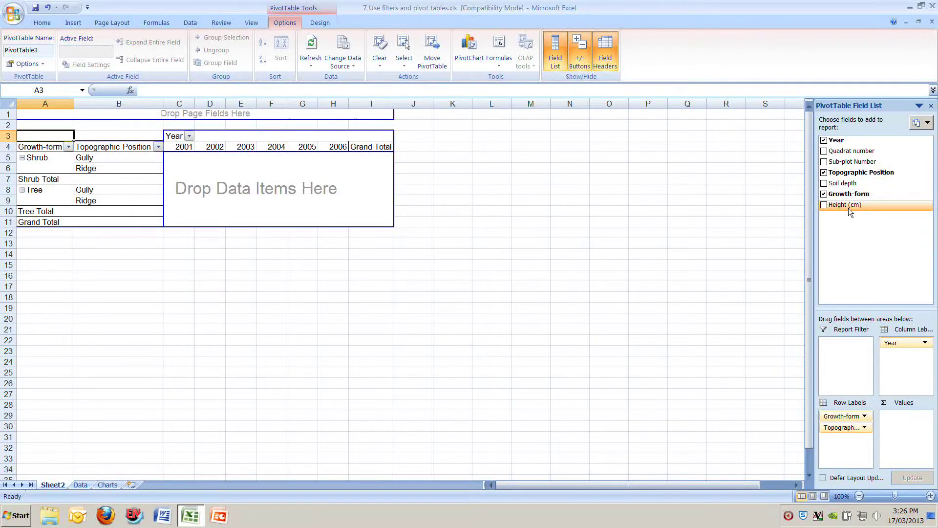
drag(851, 210, 908, 428)
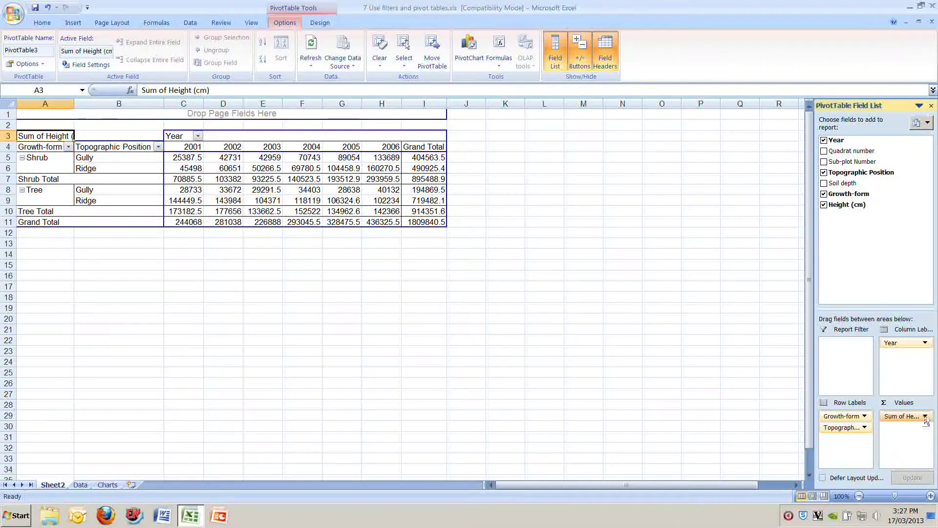
Change the Height (cm) value field to summarize by Average instead of Sum.
click(925, 416)
click(884, 403)
click(585, 203)
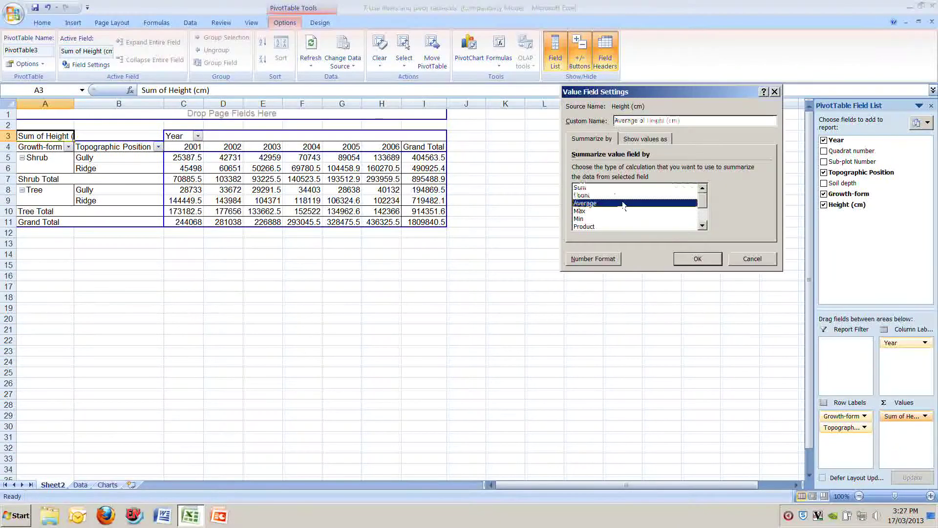
click(688, 260)
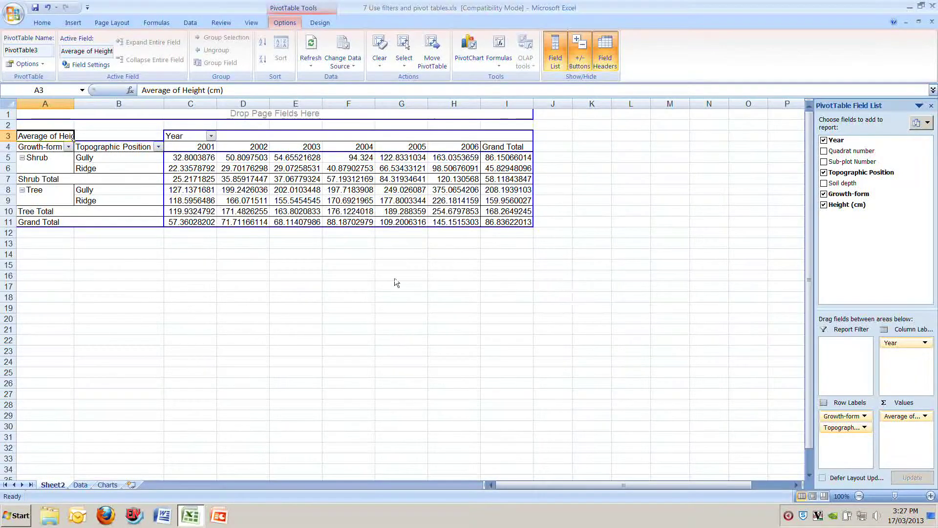
Turn off Growth-form subtotals and remove the Grand Total row and column.
right_click(37, 180)
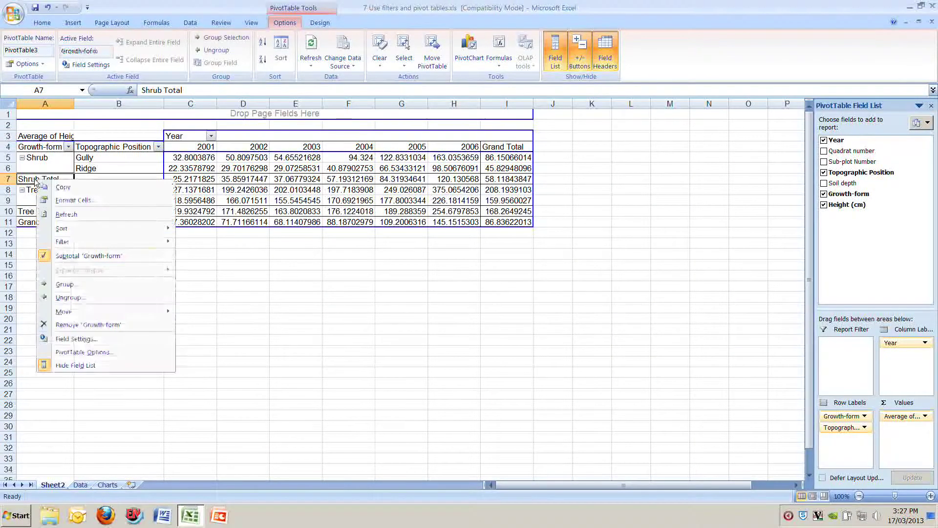
click(60, 255)
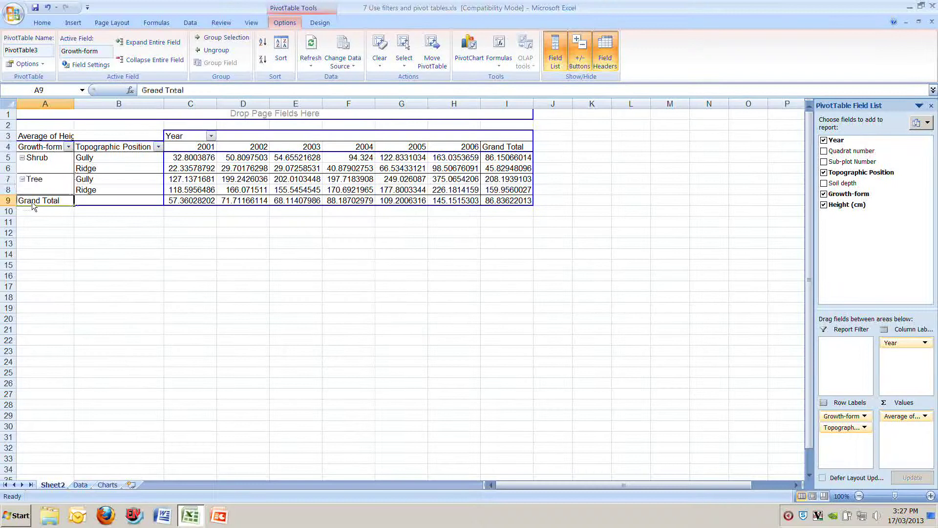
right_click(31, 201)
click(50, 264)
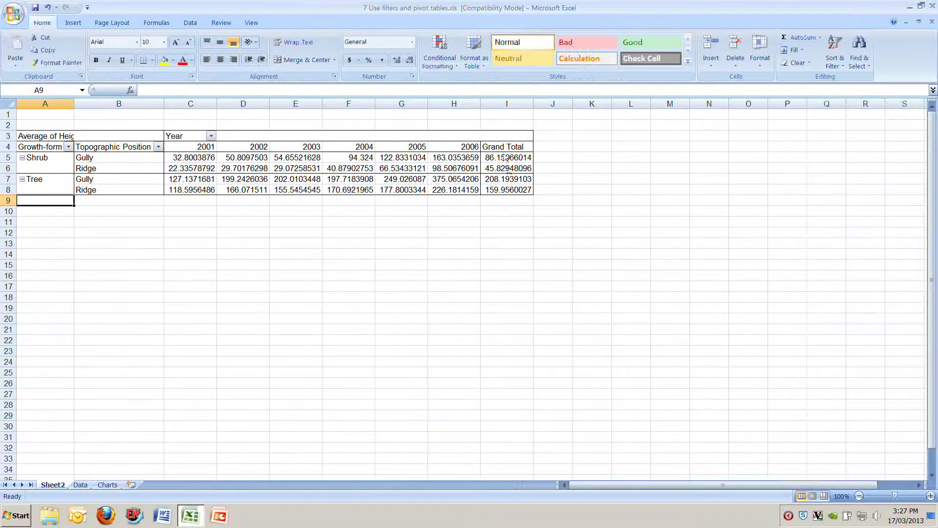
click(503, 150)
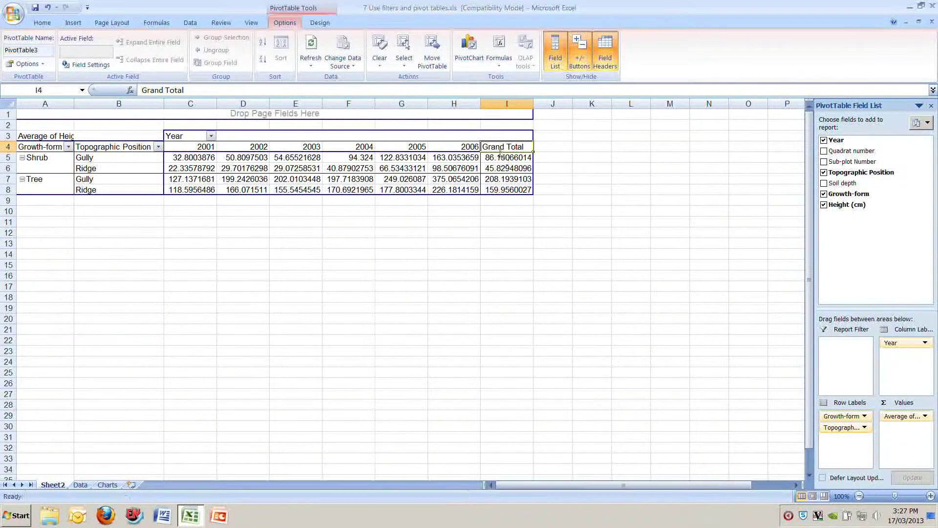
right_click(501, 153)
click(551, 209)
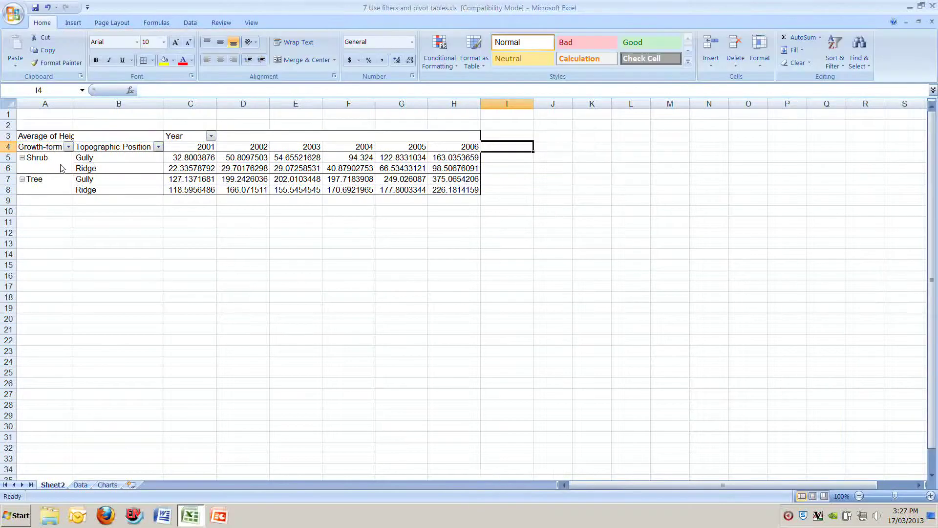
drag(8, 125, 35, 204)
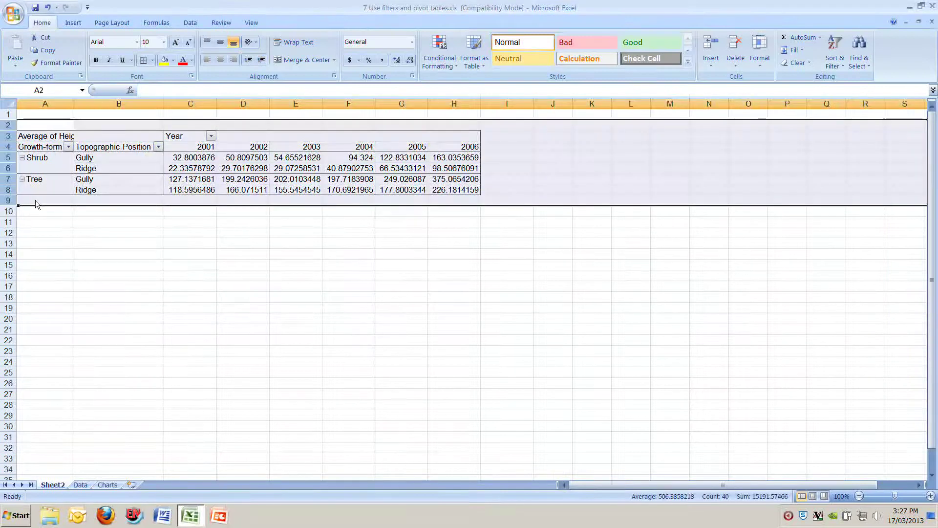
Copy pivot rows 2–9 and Paste Special values, then formats, at cell A15.
key(ctrl+c)
click(43, 266)
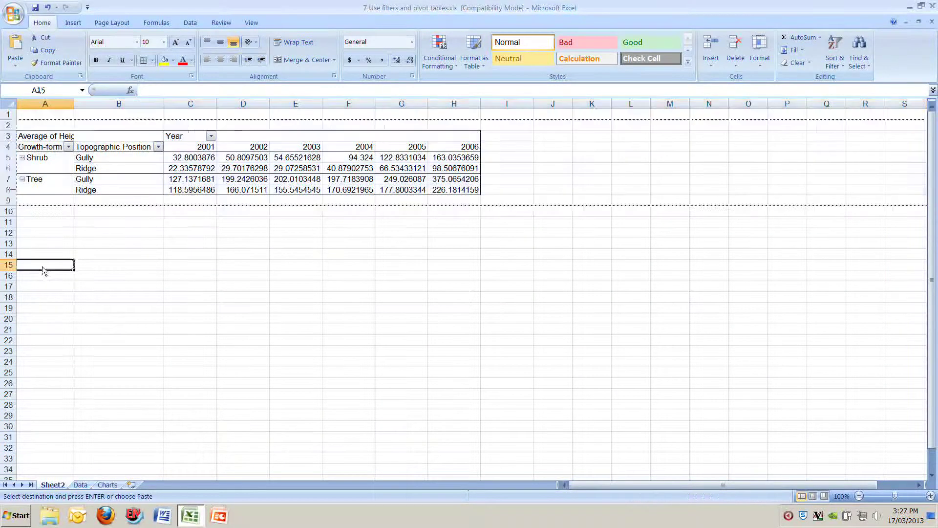
right_click(44, 271)
click(81, 314)
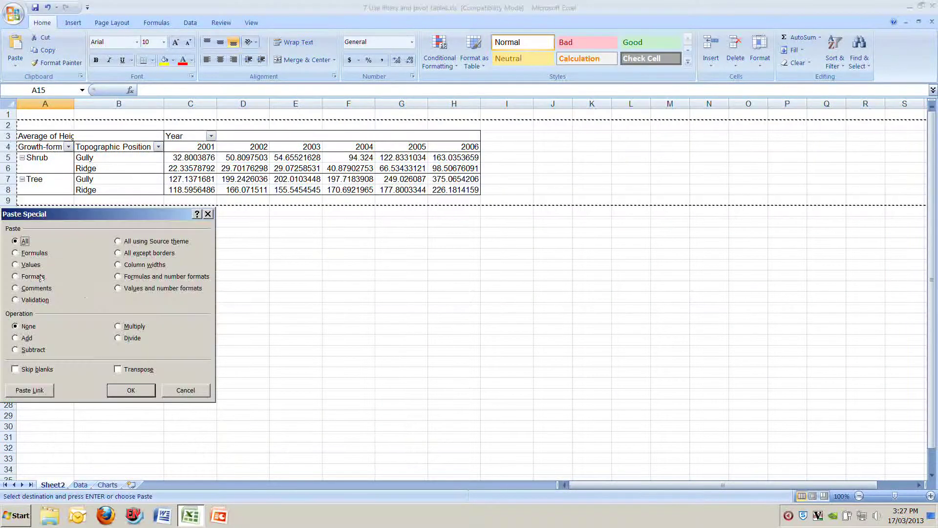
click(29, 264)
click(131, 390)
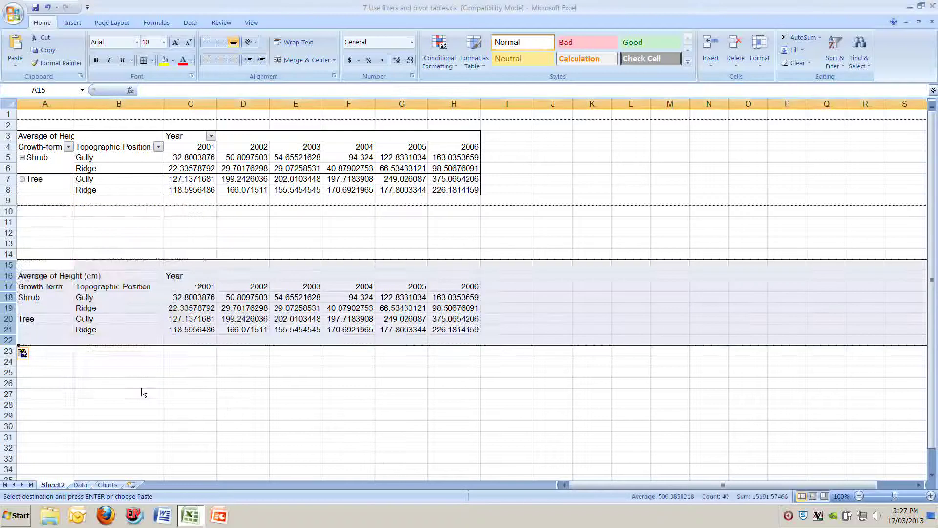
right_click(37, 265)
click(73, 315)
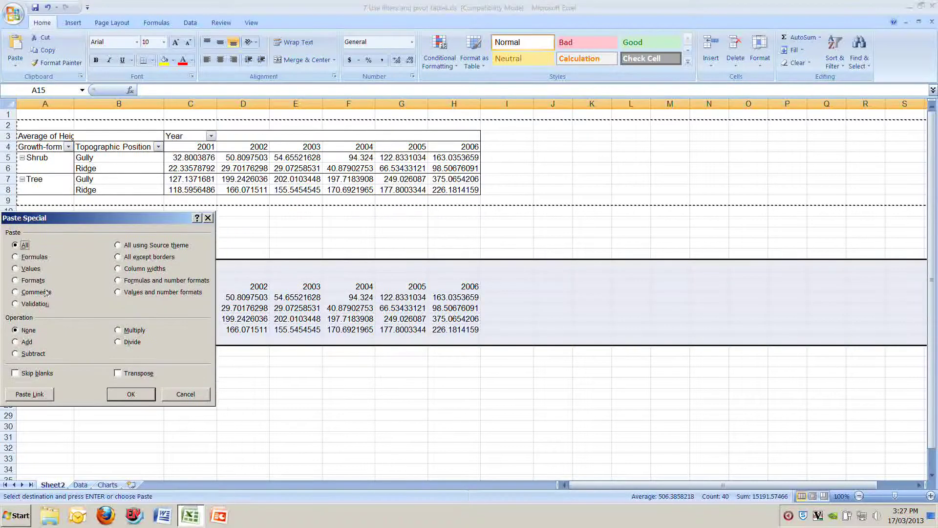
click(33, 280)
click(131, 394)
Round the pasted averages to whole numbers with Decrease Decimal.
drag(184, 298, 478, 331)
click(409, 60)
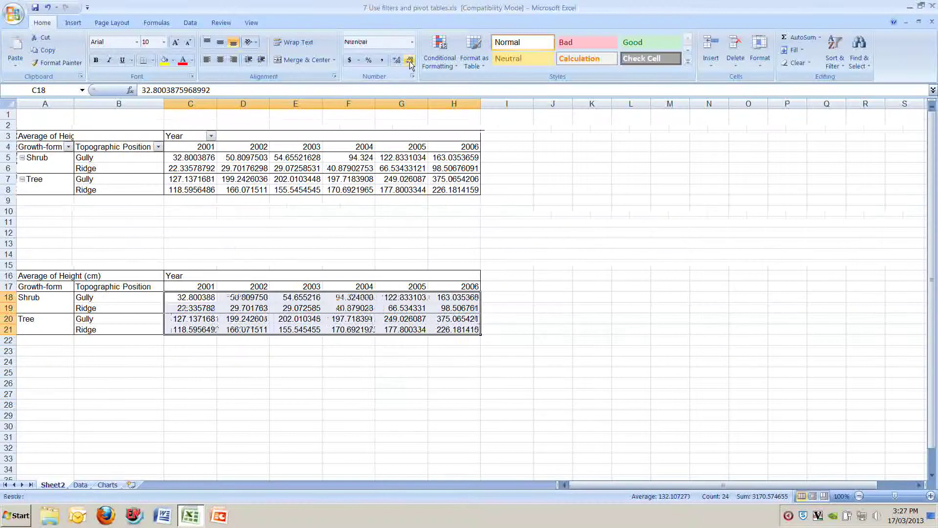
click(410, 61)
click(410, 60)
click(410, 61)
click(410, 60)
click(410, 60)
click(410, 59)
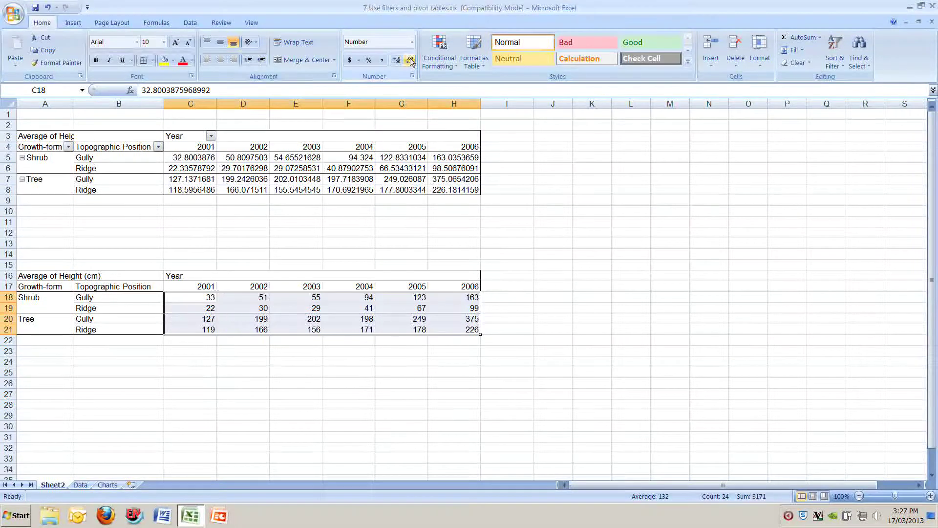
click(137, 438)
Clear the Tree rows, delete title rows 15–16, clear the labels, and select the years and Gully/Ridge values.
drag(9, 319, 31, 378)
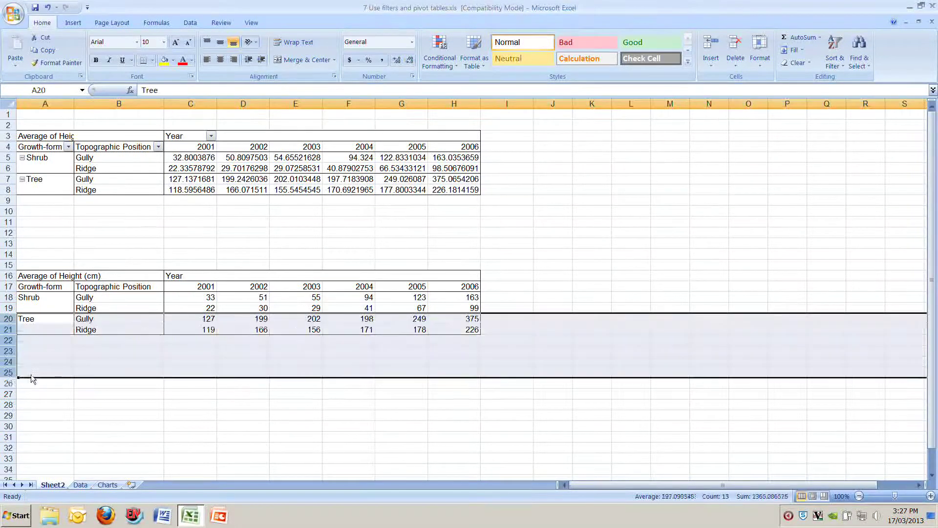
key(Delete)
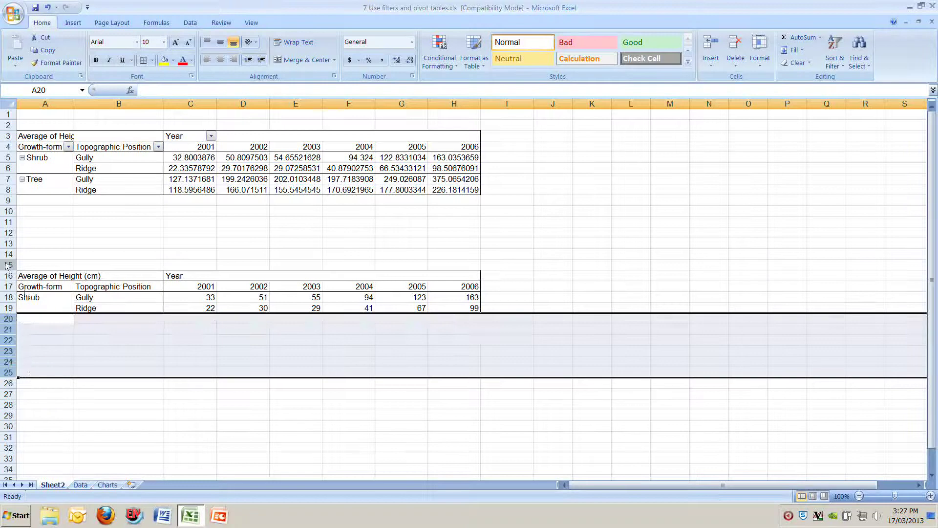
mouse_move(8, 265)
mouse_down()
mouse_move(8, 277)
mouse_move(19, 275)
mouse_up()
key(ctrl+minus)
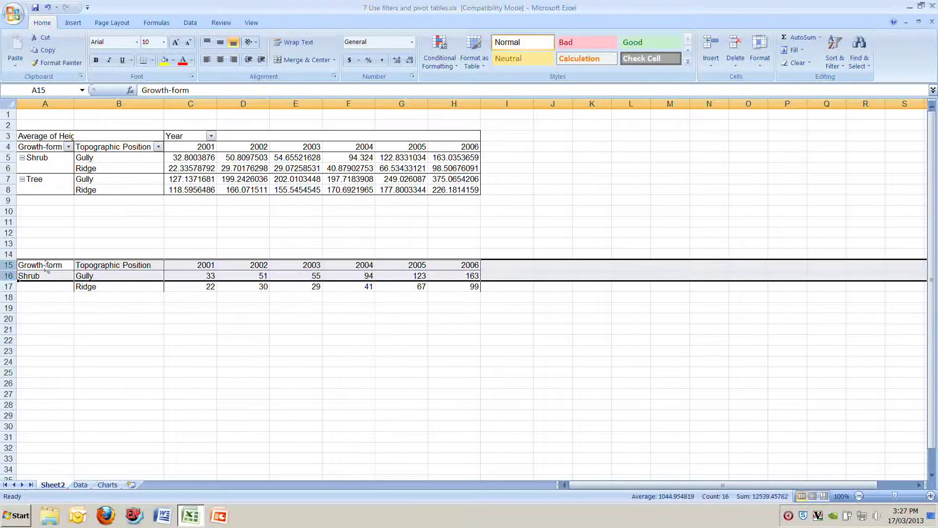
click(102, 271)
key(Delete)
drag(44, 265, 44, 286)
key(Delete)
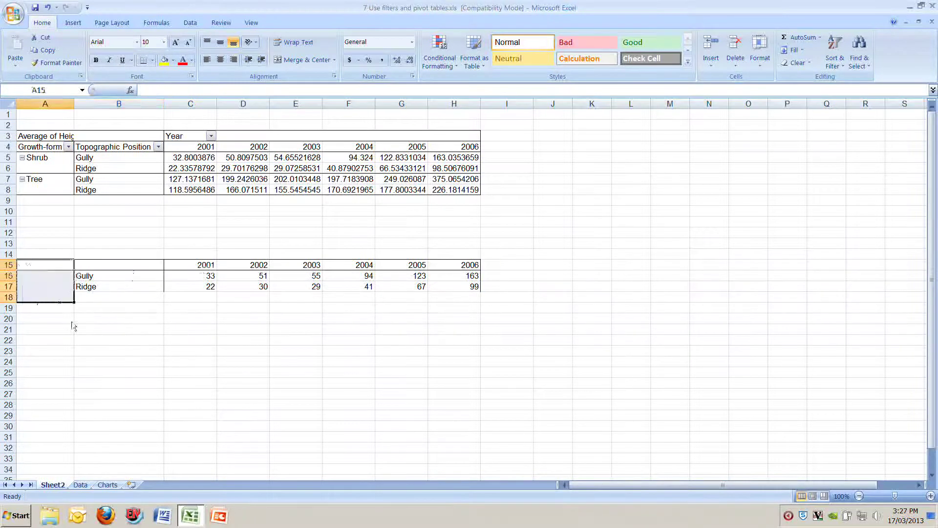
click(118, 329)
drag(117, 265, 443, 284)
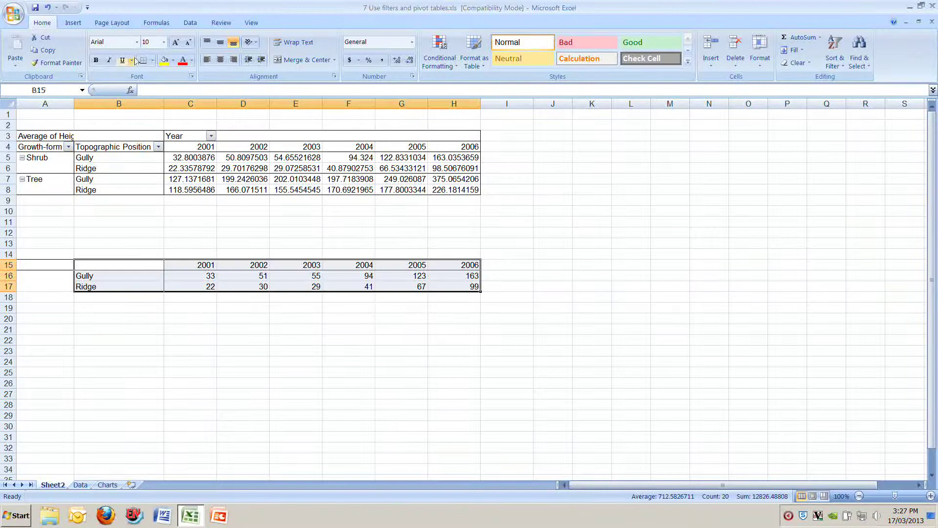
Insert a Line with Markers chart of the Gully/Ridge values and move it to columns J–O.
click(71, 24)
click(209, 55)
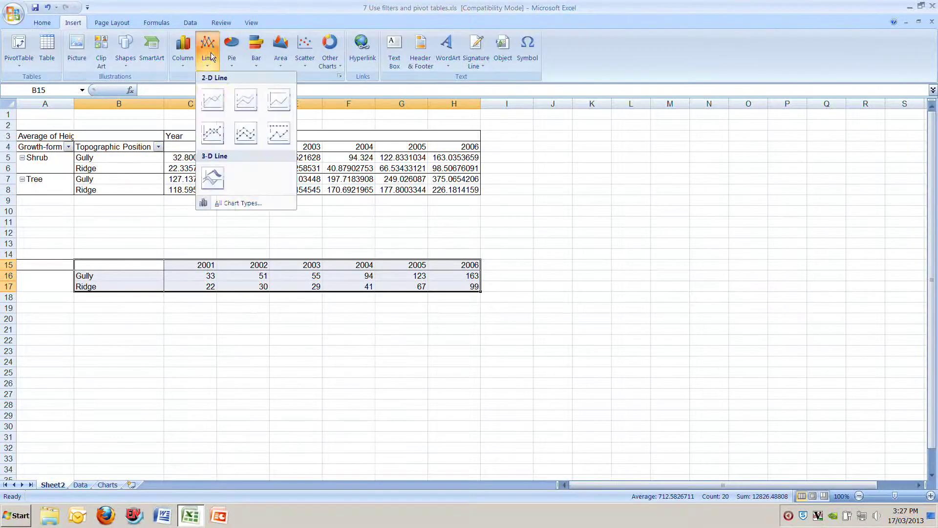
click(213, 133)
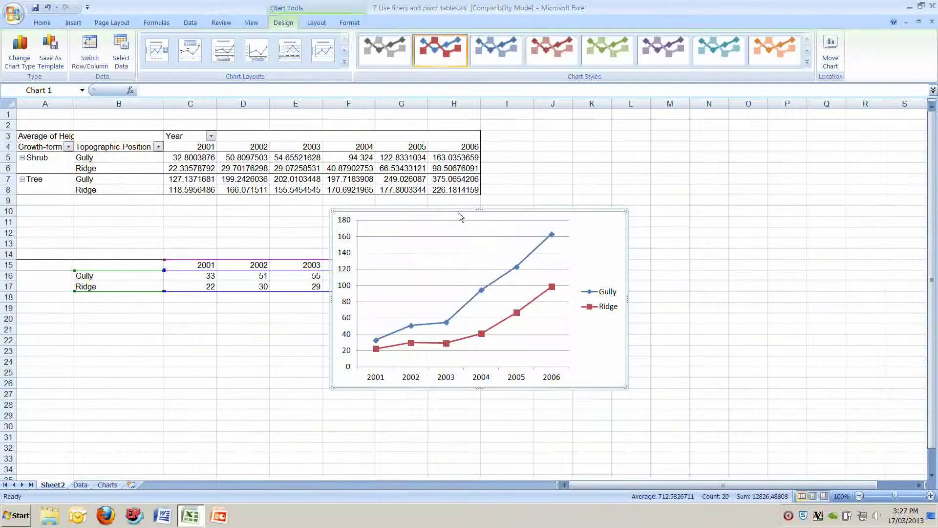
drag(459, 213, 661, 216)
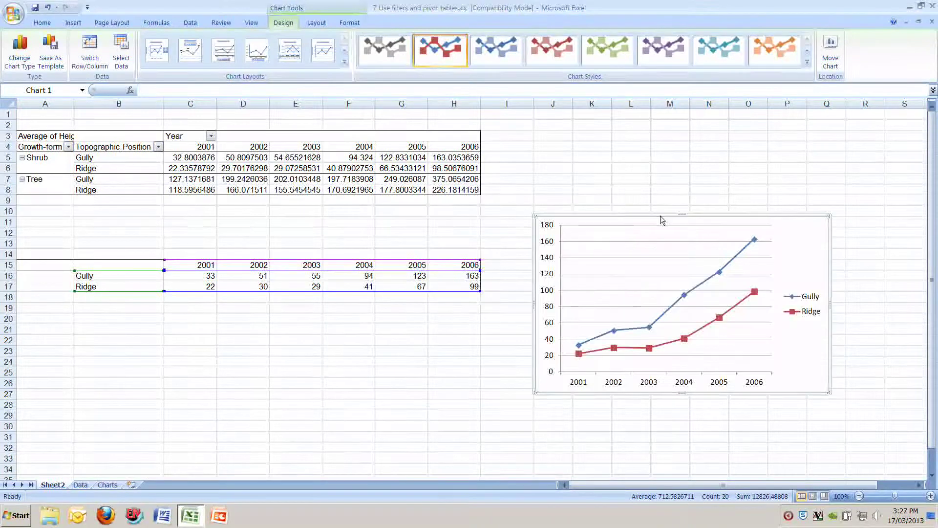